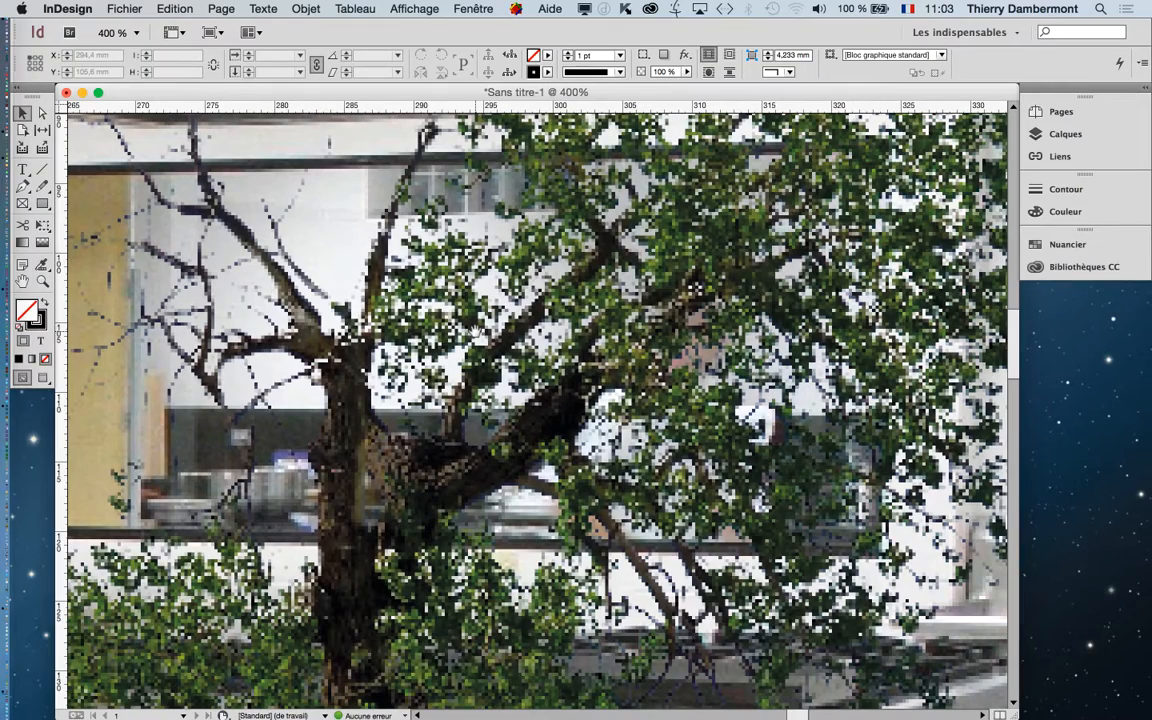
- Set the layout's display performance to high quality and examine the tree in the placed kitchen picture
scroll(537, 410, "right", 5)
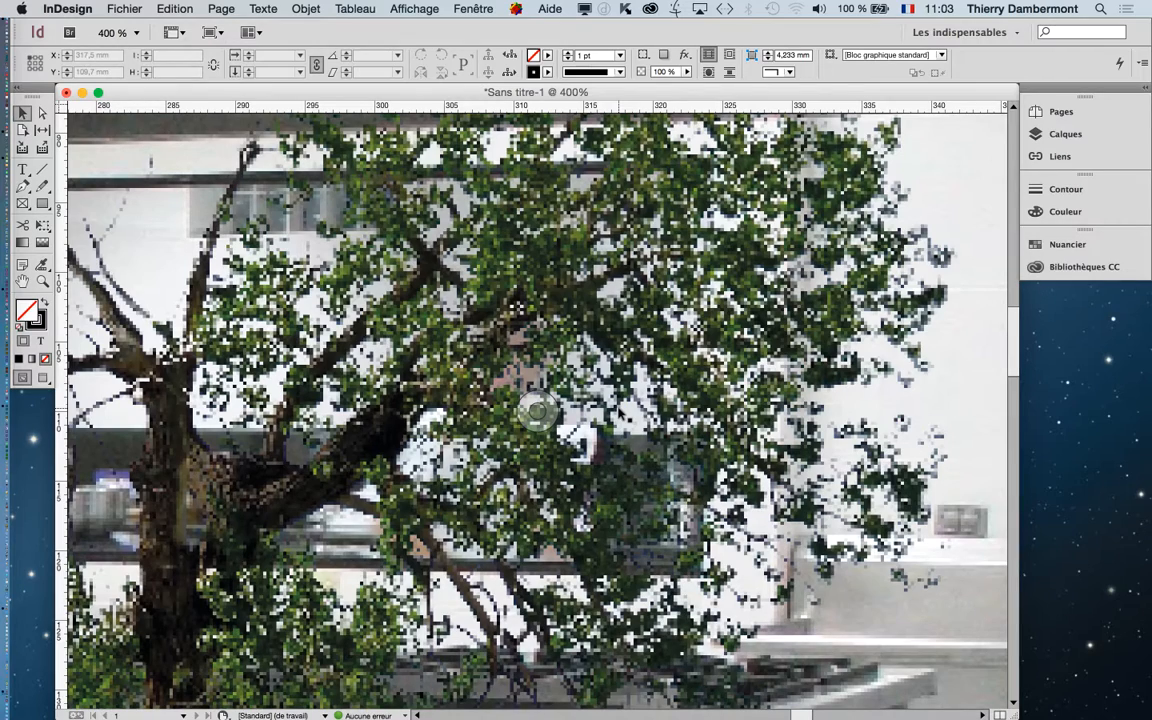
scroll(617, 409, "down", 3)
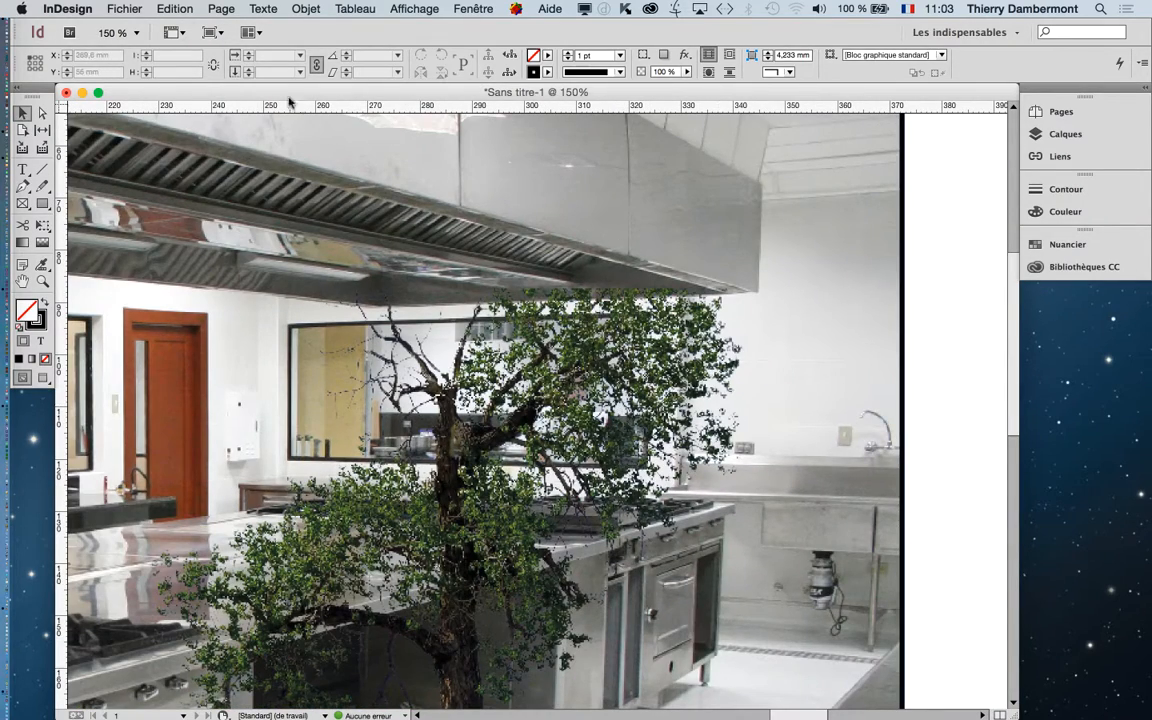
left_click(407, 8)
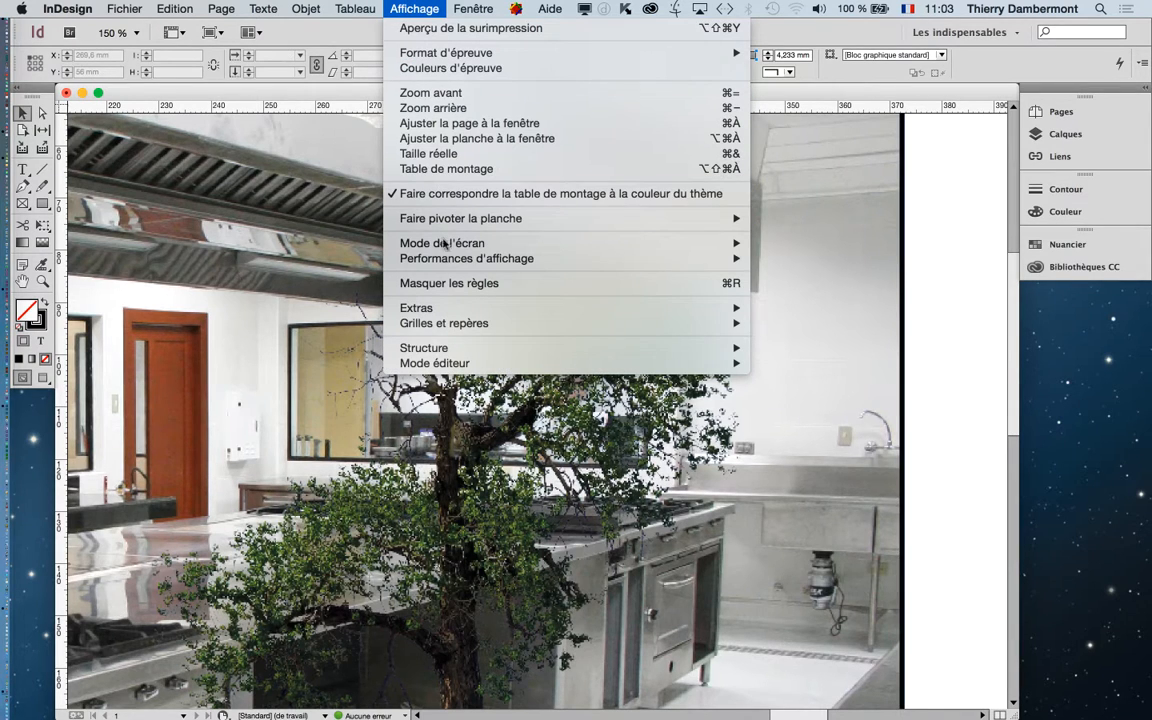
mouse_move(518, 265)
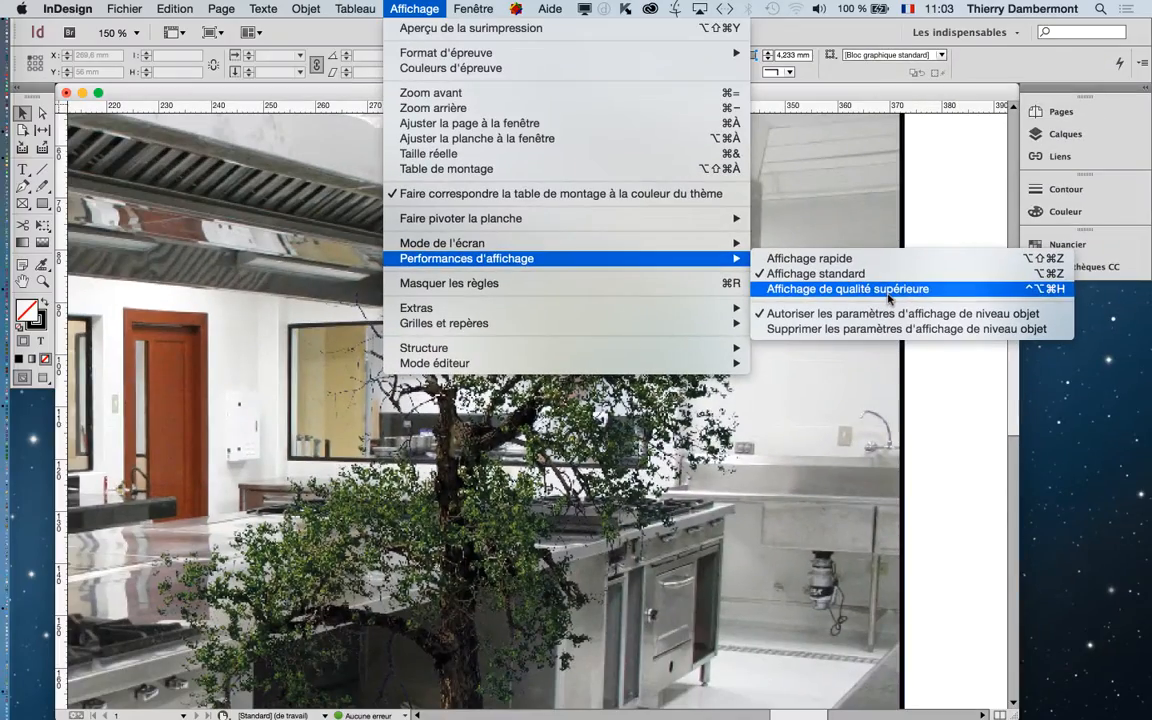
left_click(887, 296)
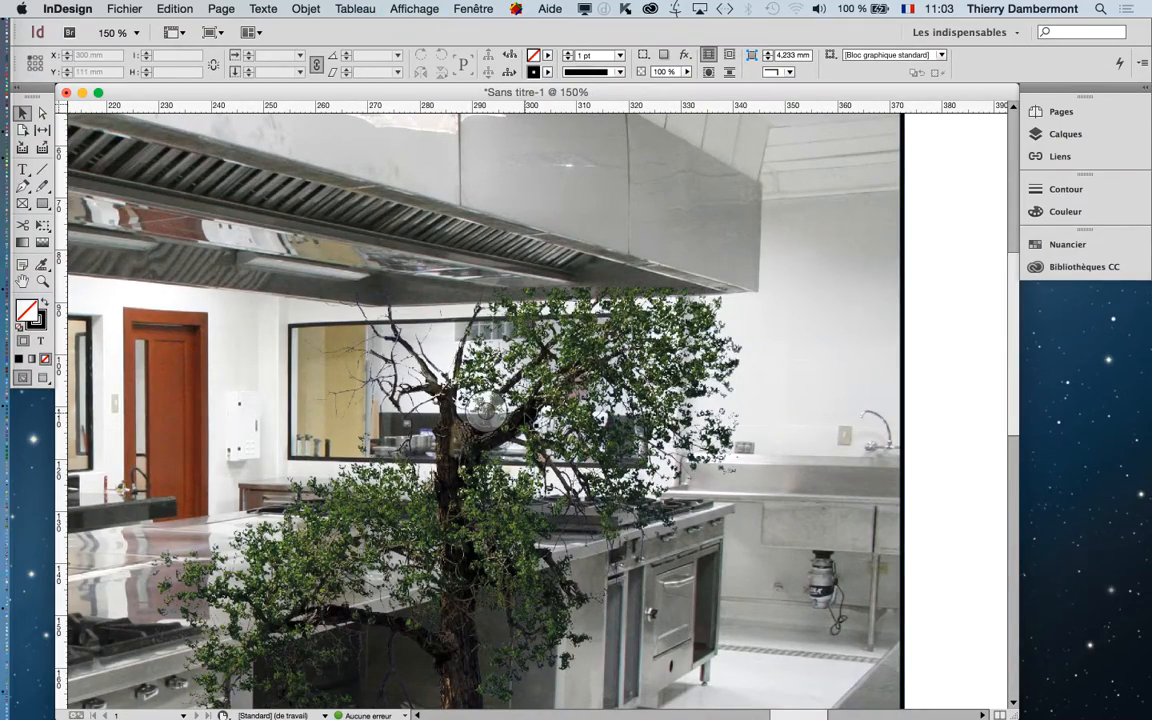
scroll(526, 415, "up", 3)
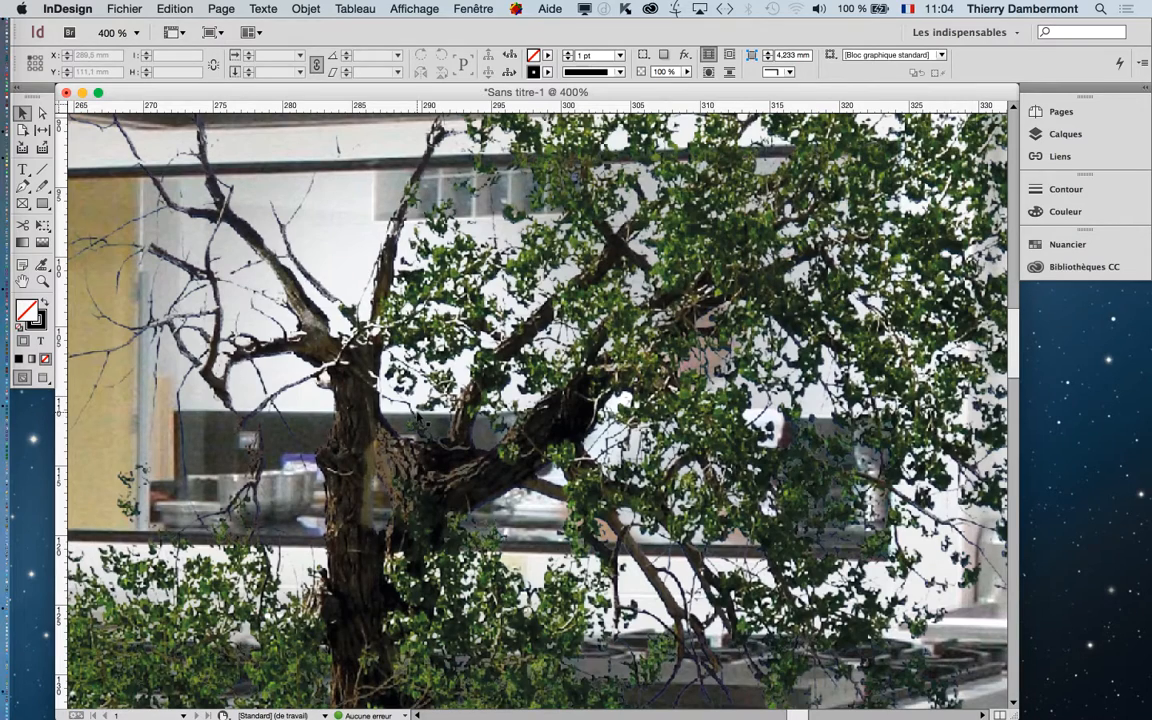
scroll(378, 375, "down", 4)
scroll(381, 379, "down", 3)
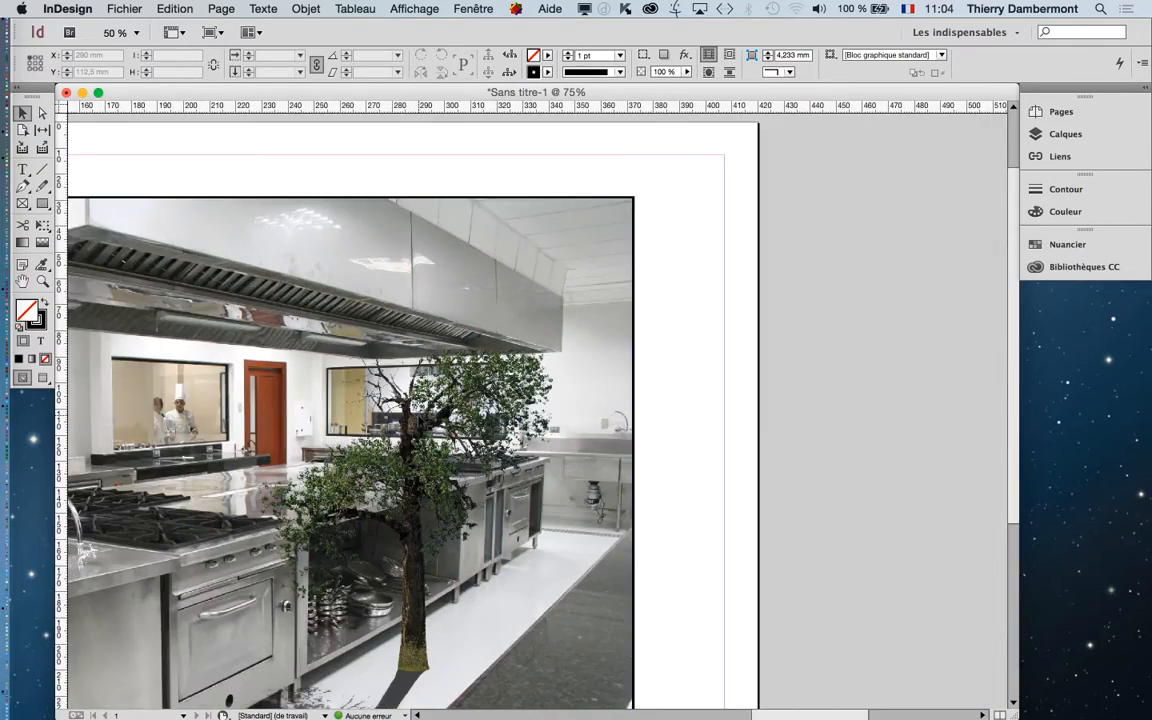
left_click_drag(306, 362, 587, 348)
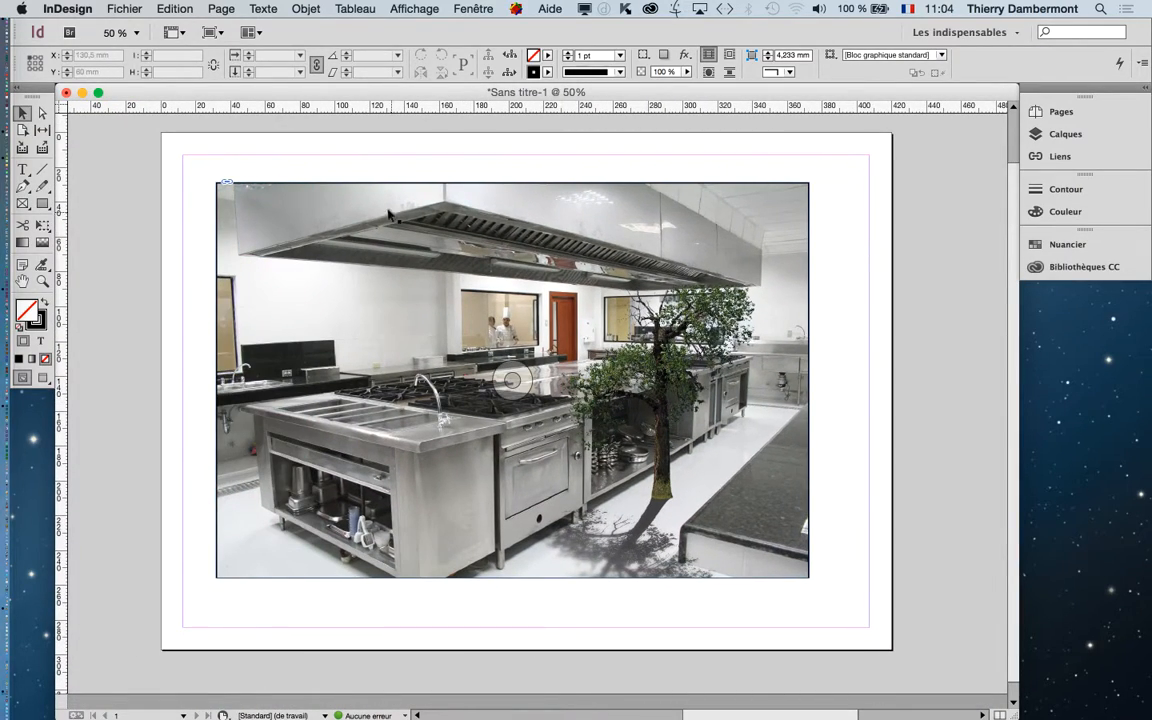
- Switch to Photoshop, close all the open images and close the floating Channels panel
key("super+Tab")
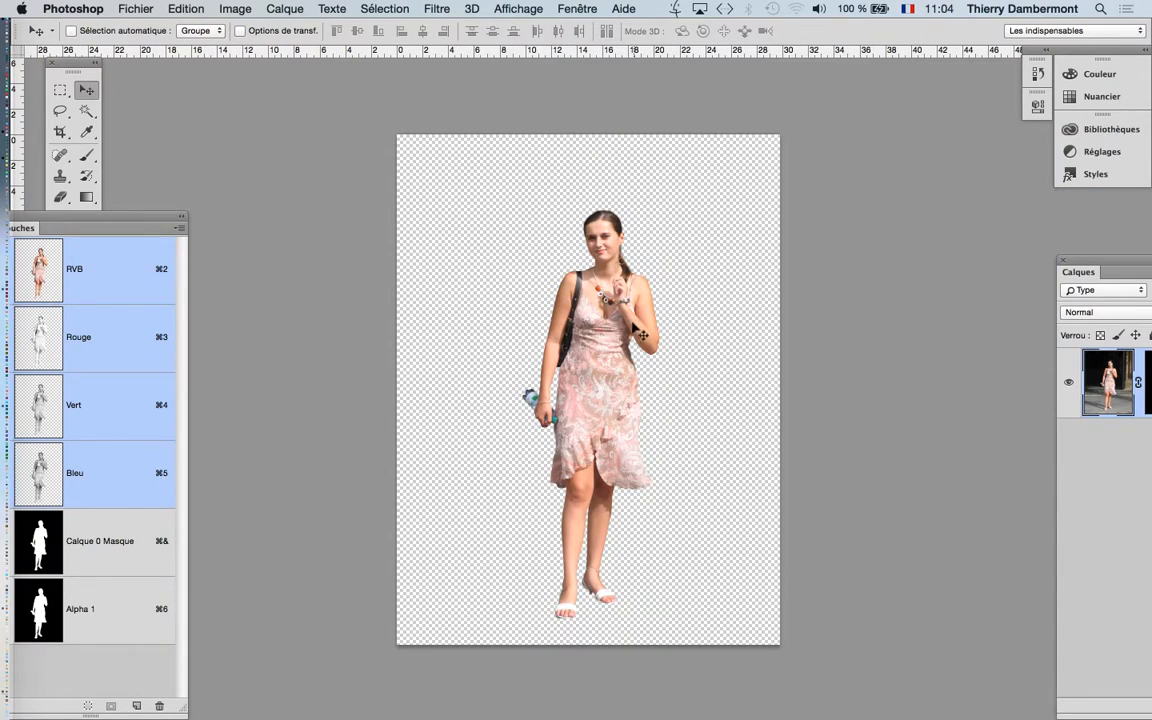
key("super+w")
key("super+w")
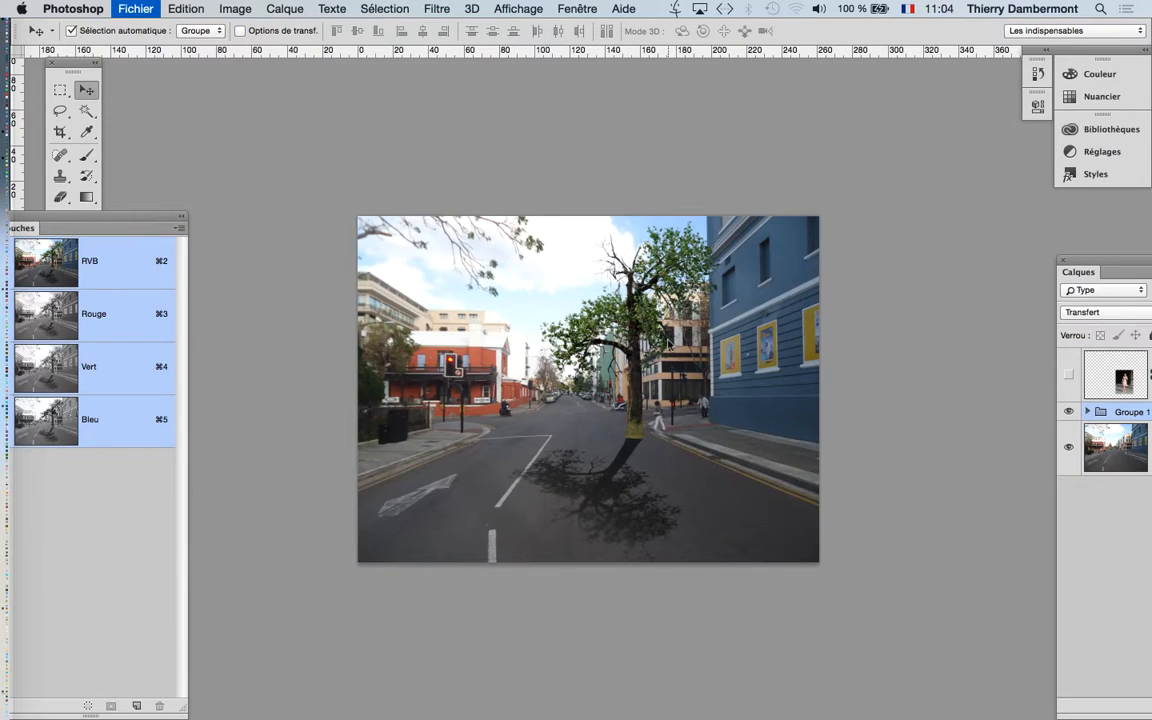
left_click(491, 260)
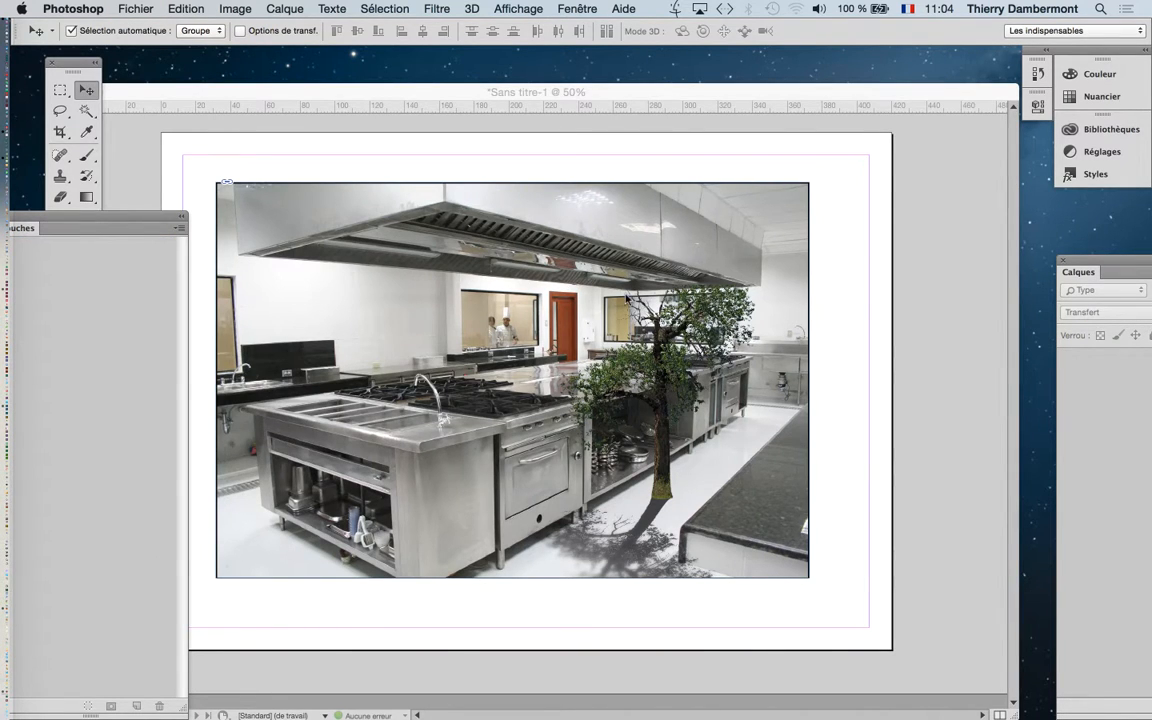
key("super+w")
left_click_drag(120, 218, 504, 223)
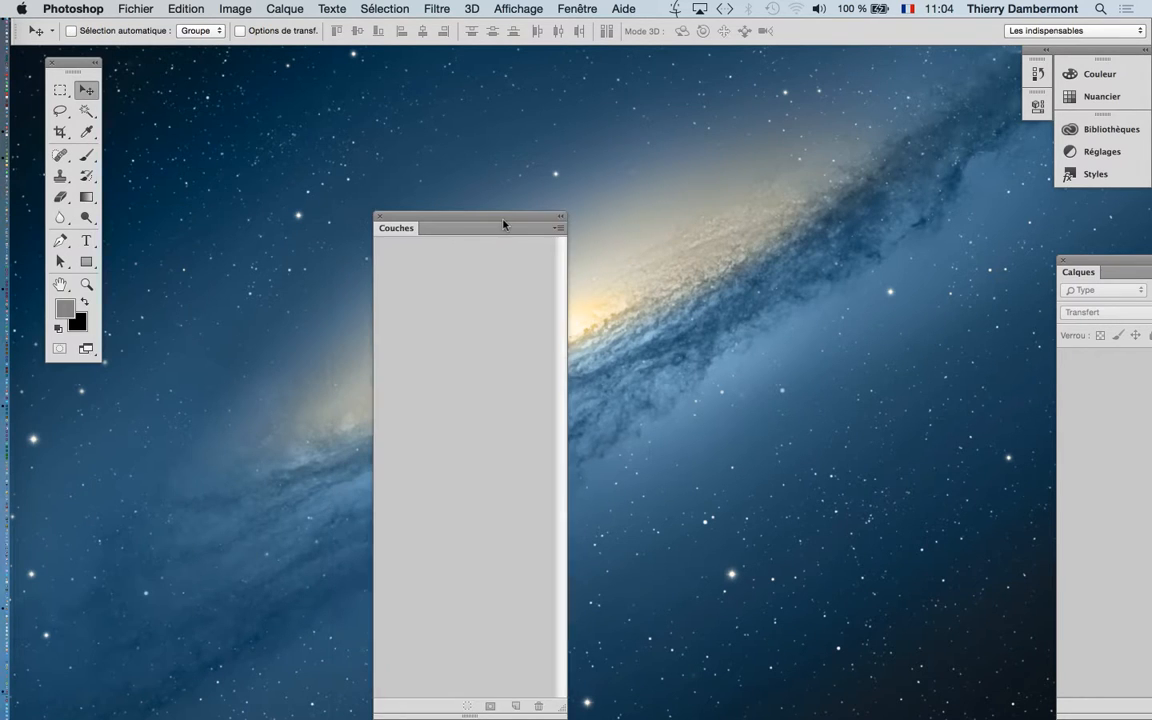
left_click(379, 215)
left_click(136, 8)
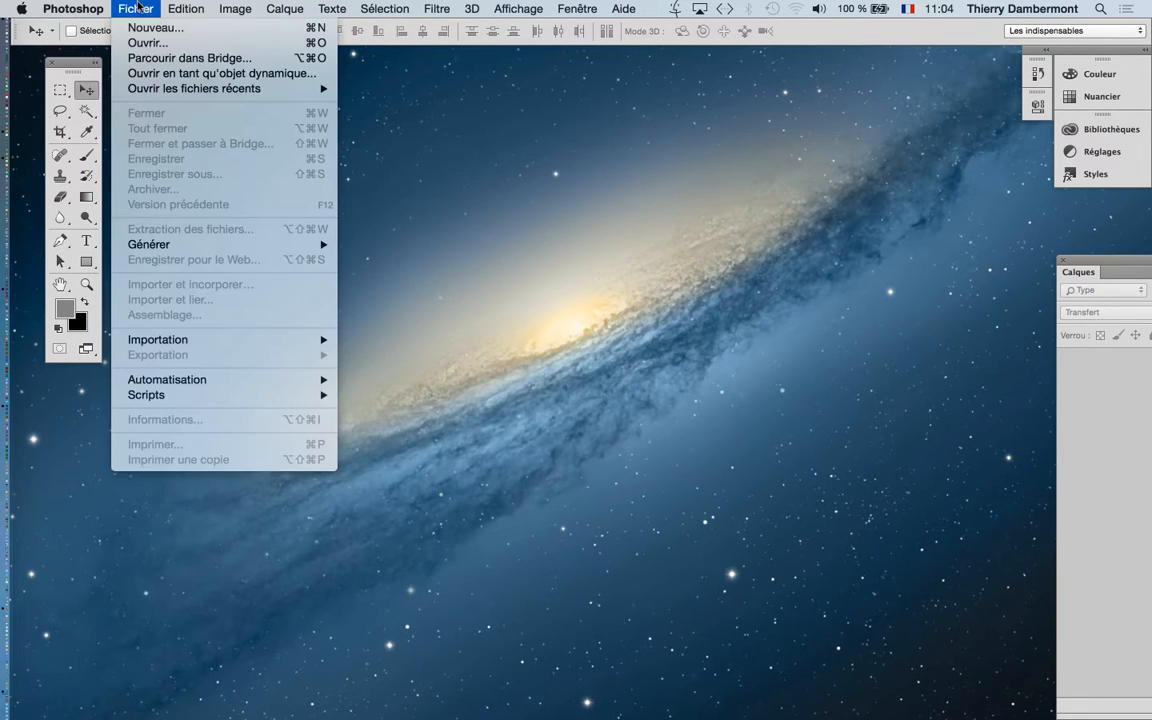
- Return to InDesign and save the document as presentation-cuisine.indd in the troisieme jour folder
key("super+Tab")
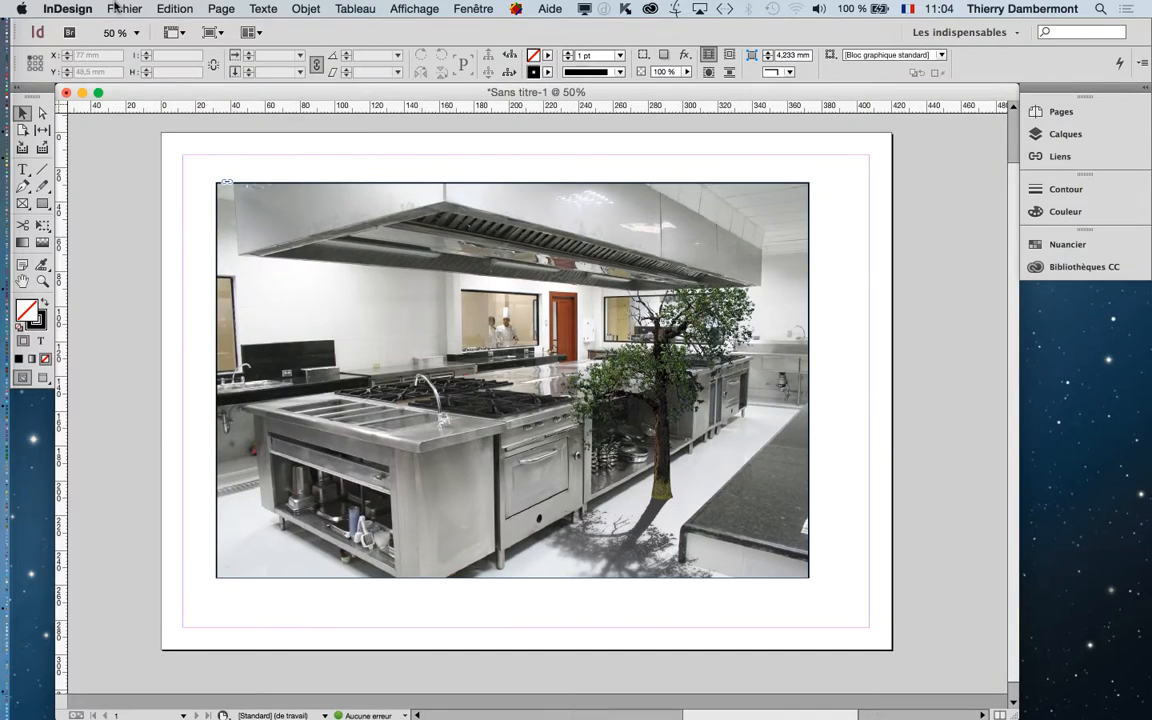
left_click(124, 8)
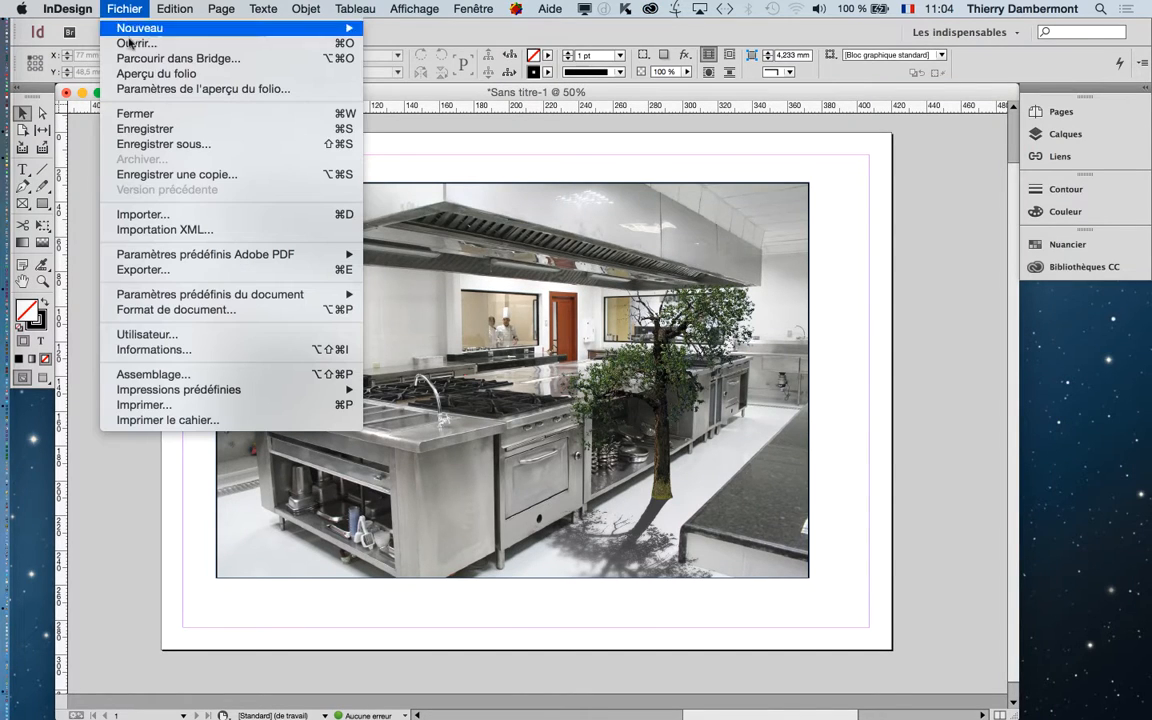
left_click(179, 145)
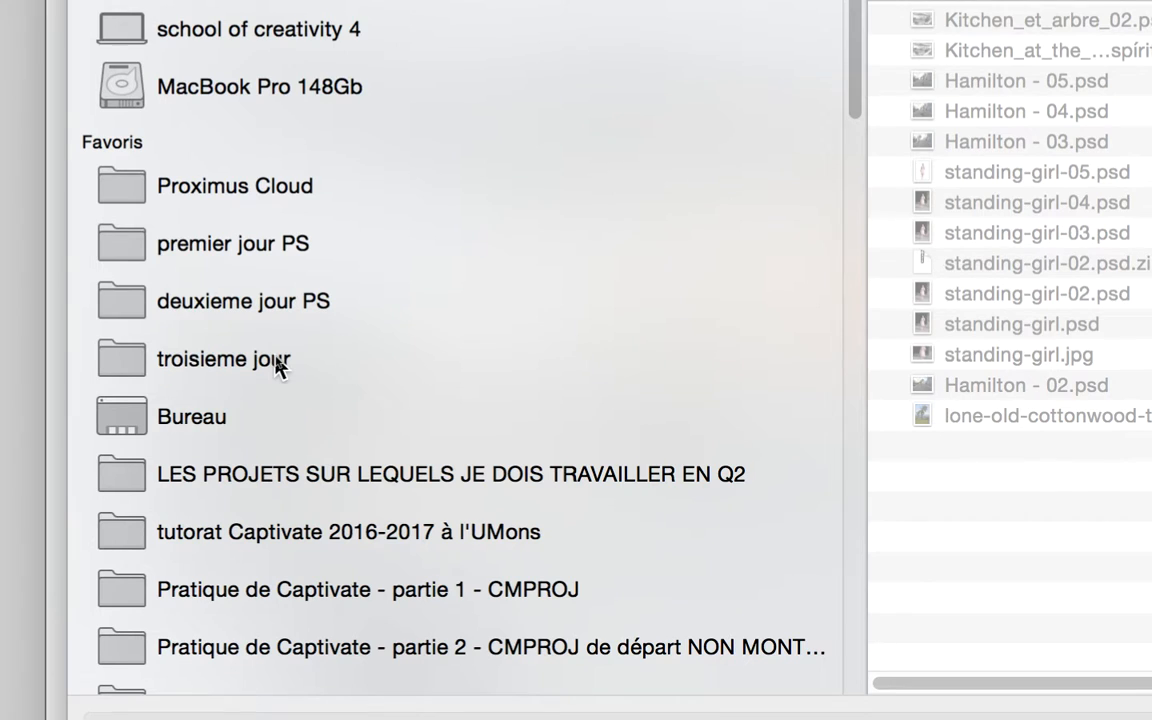
left_click(283, 365)
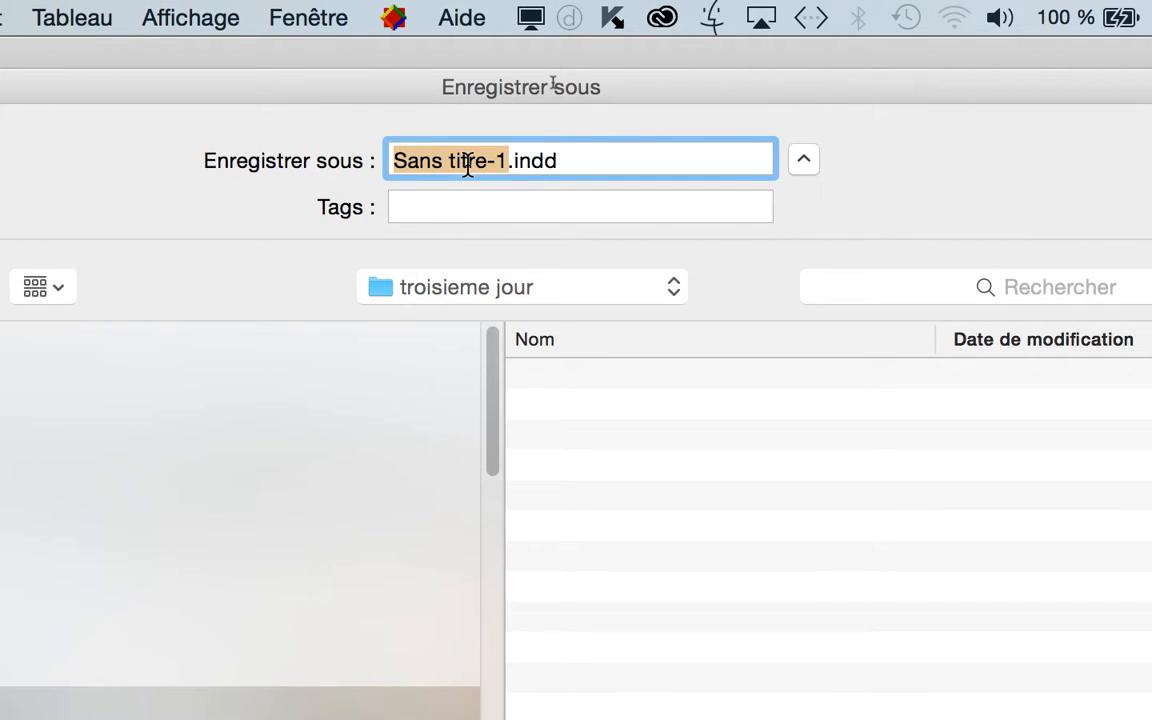
type("present")
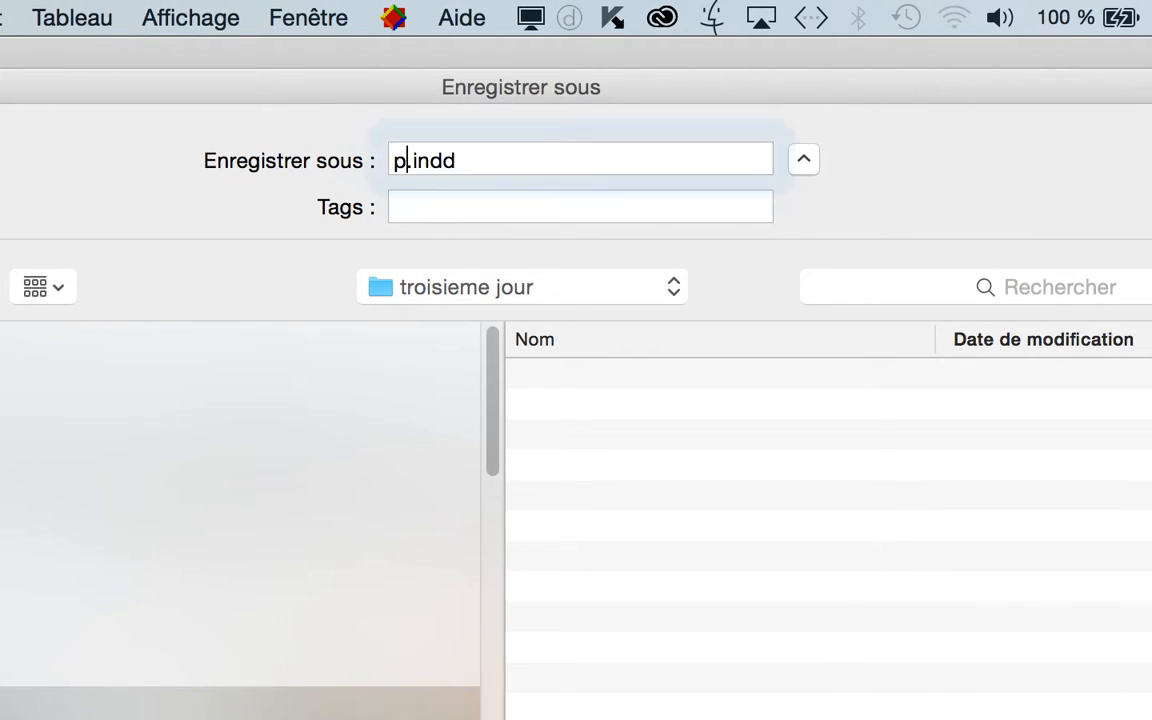
type("ation")
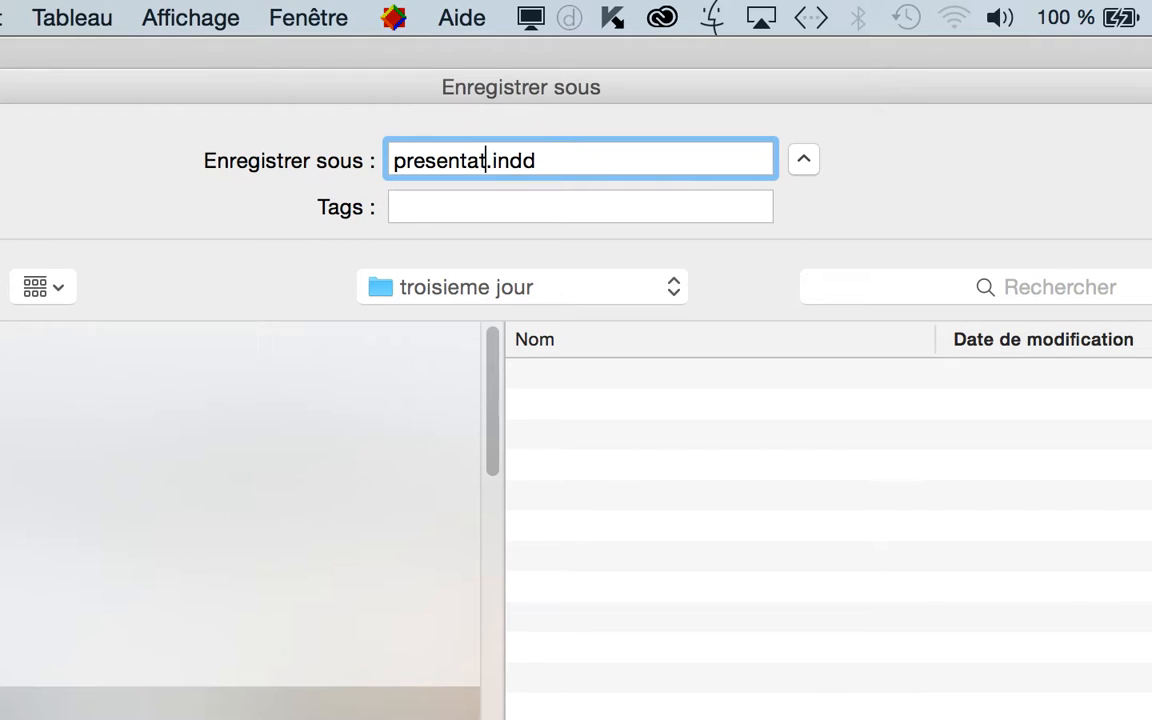
type("-cuisine")
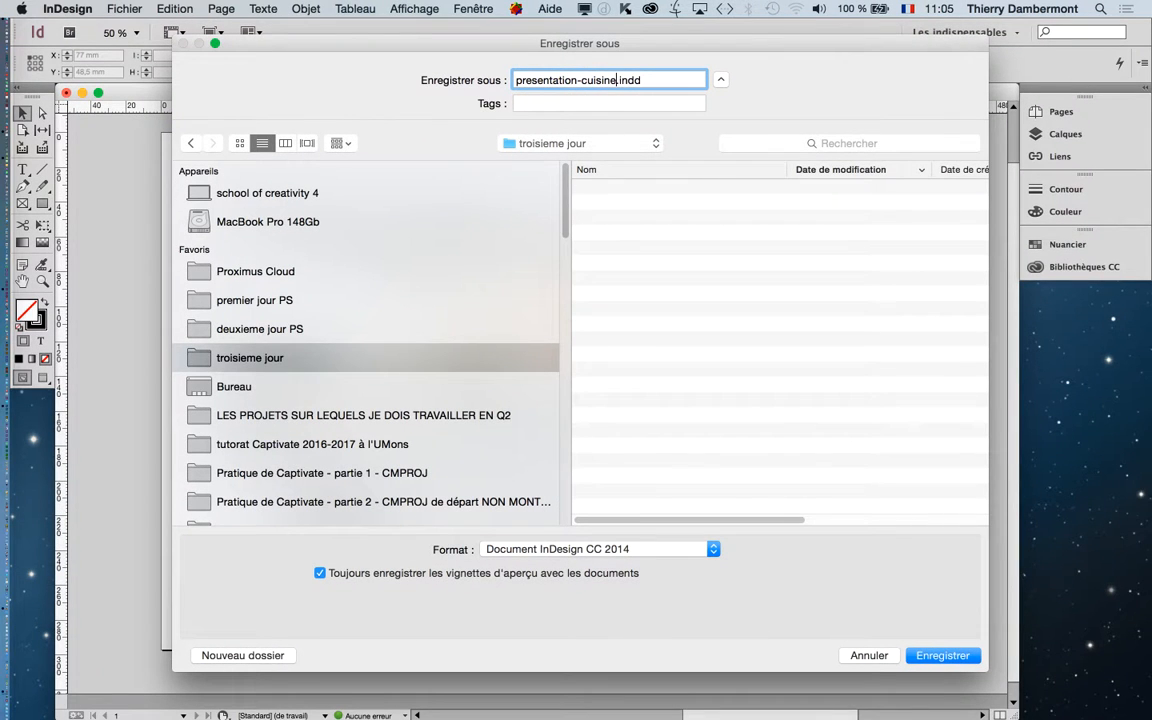
key("Return")
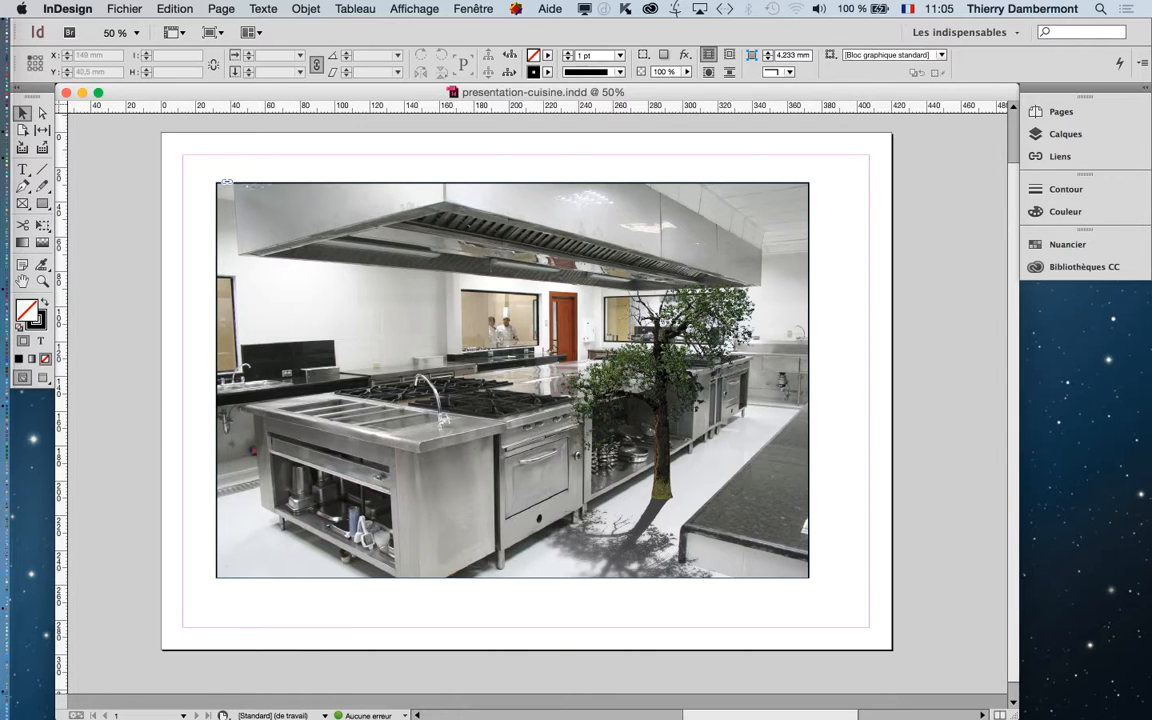
- Switch to Photoshop and open the recent file Kitchen_et_arbre_02.psd
key("super+Tab")
key("super+Tab")
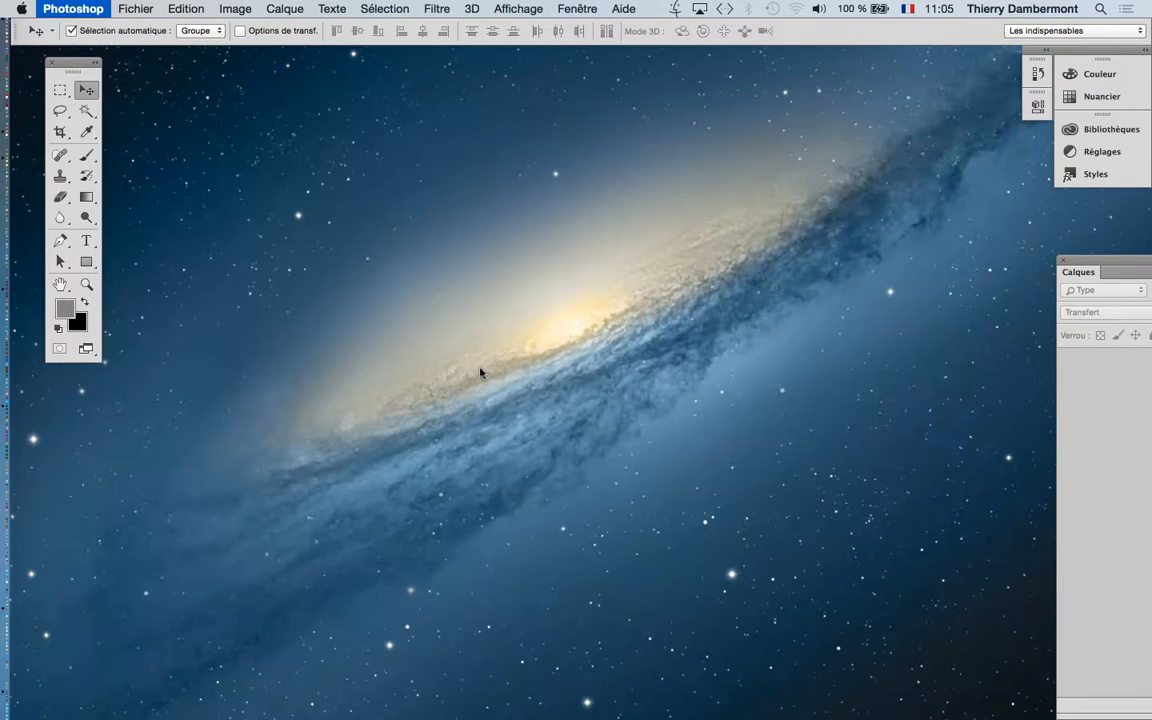
left_click(572, 8)
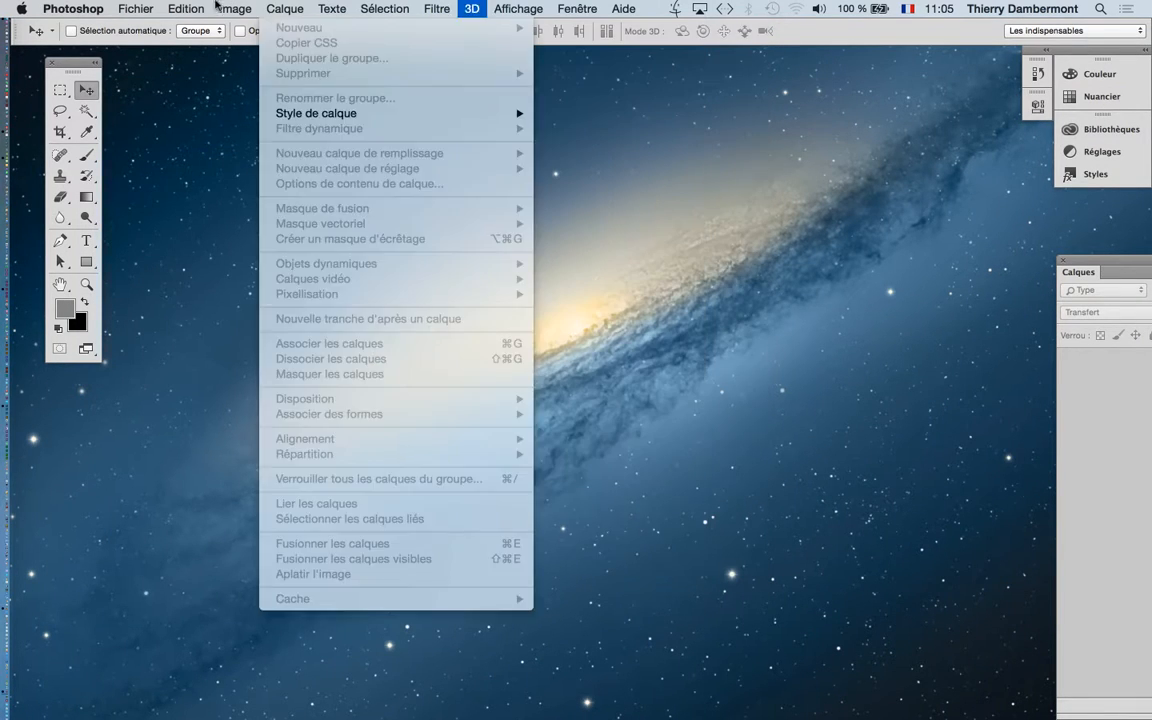
mouse_move(136, 8)
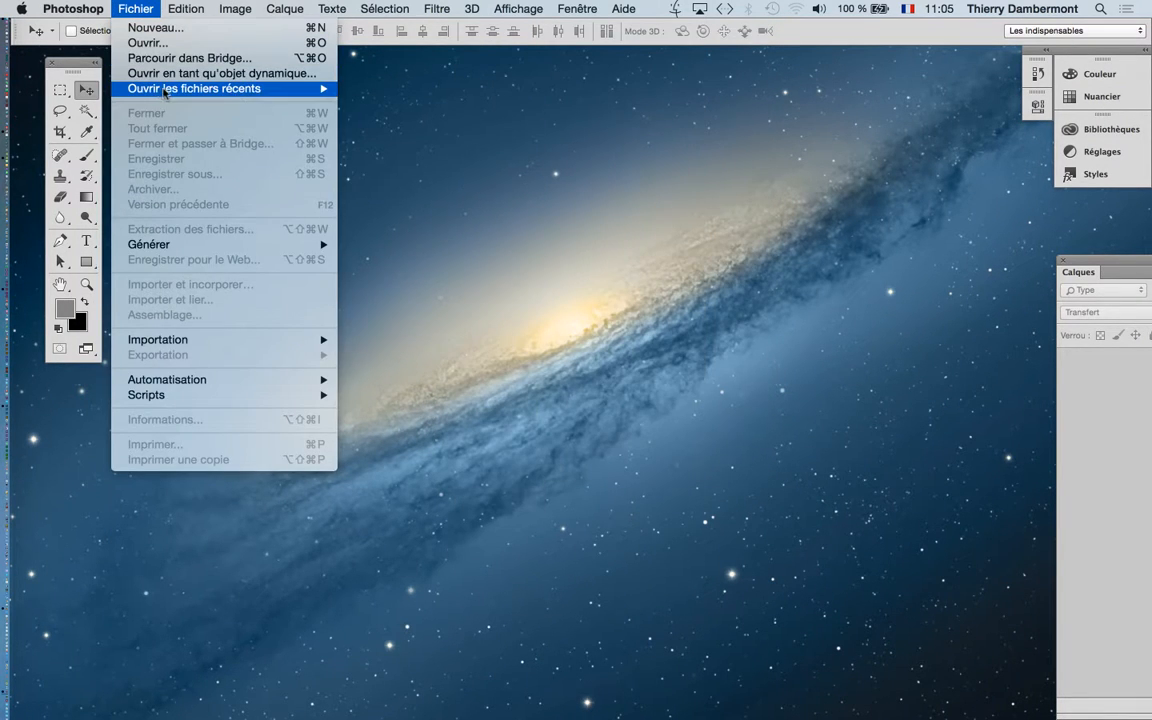
mouse_move(300, 88)
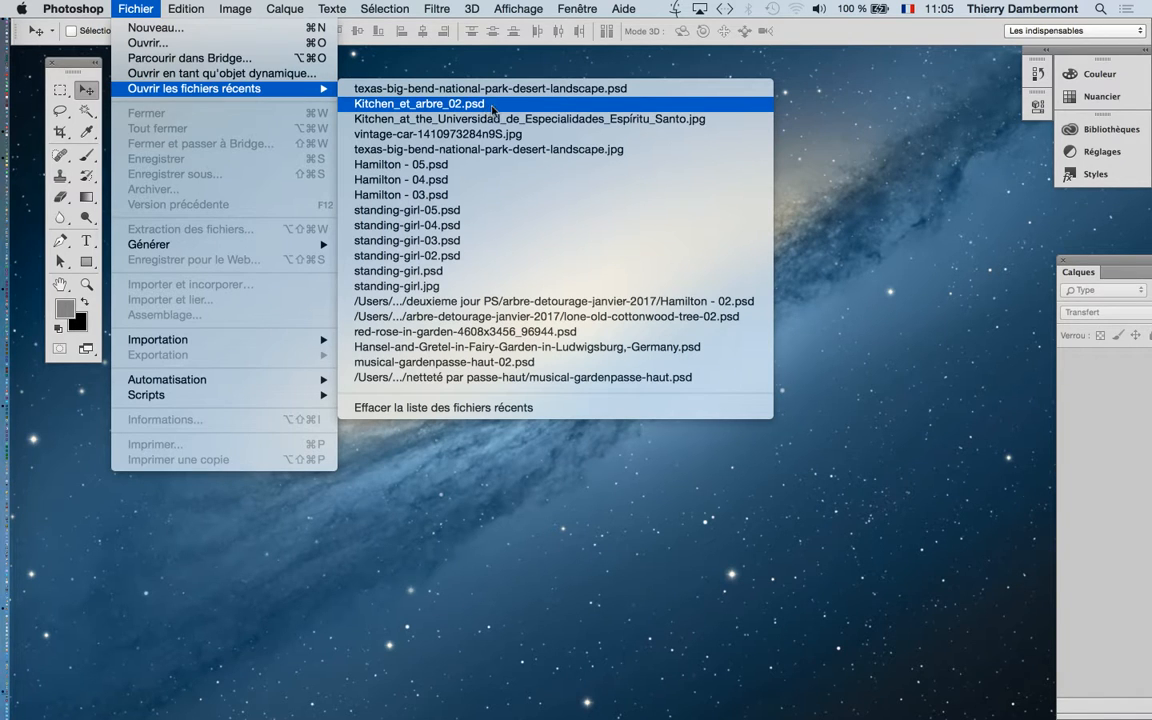
left_click(498, 106)
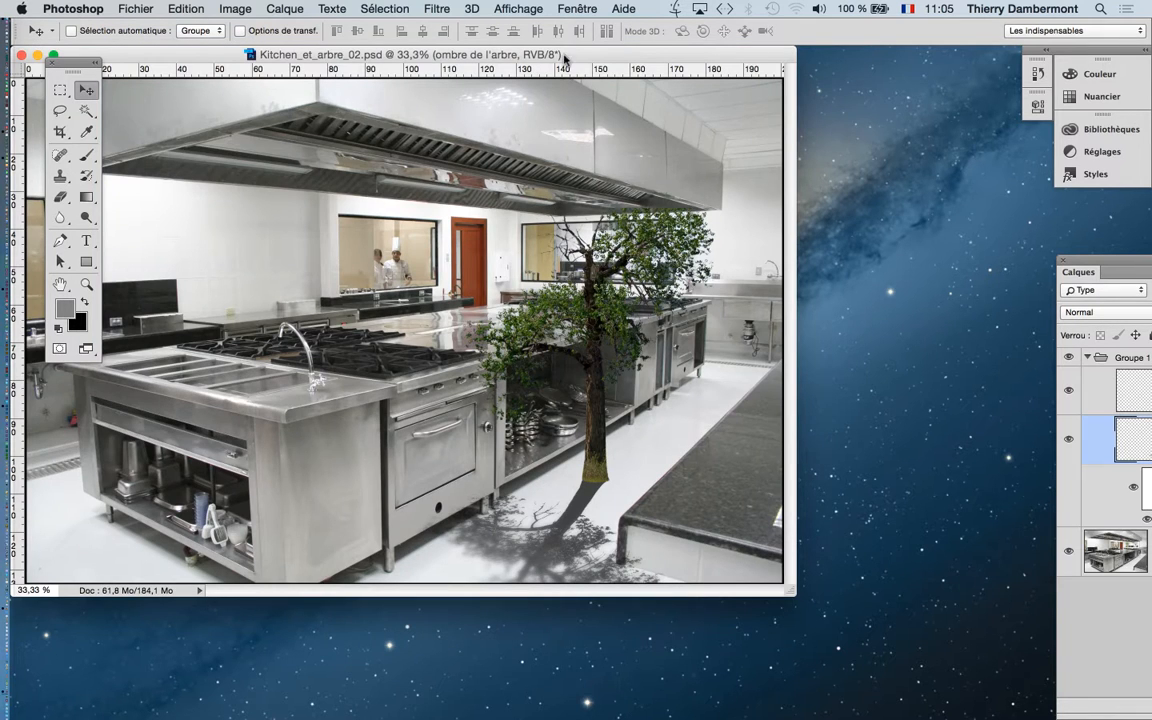
- Rearrange the image window and toolbox, and show the kitchen image in full-screen mode with the menu bar
left_click_drag(563, 55, 692, 76)
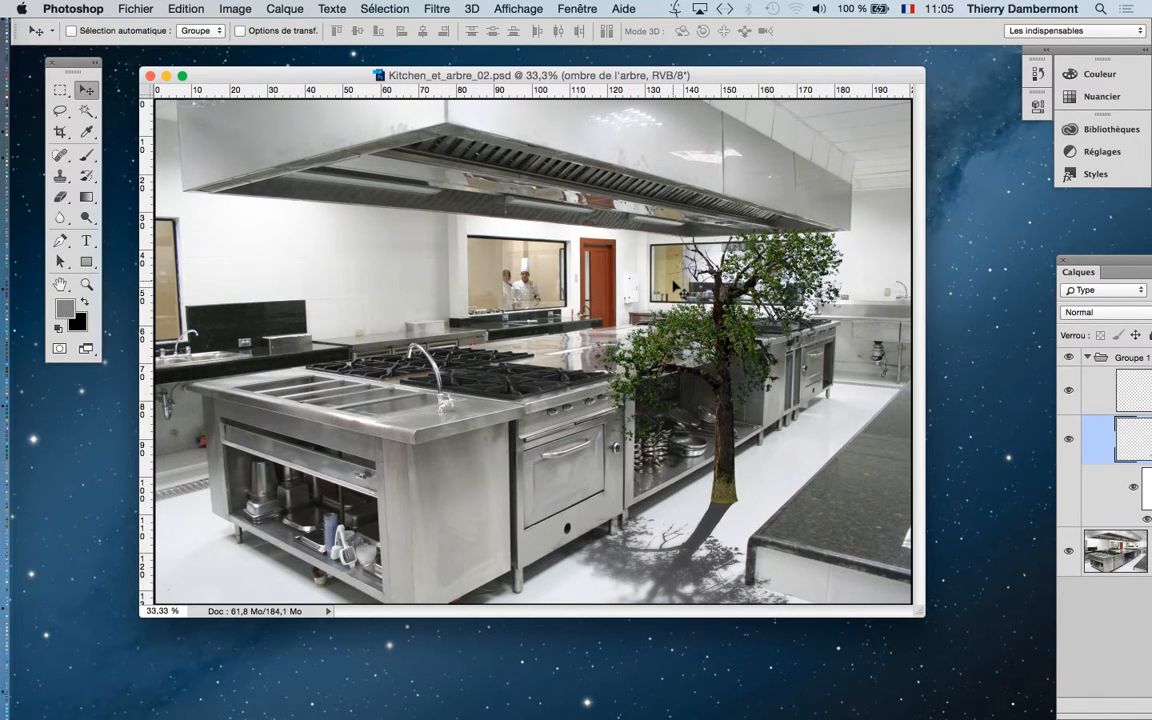
key("super")
left_click_drag(435, 69, 414, 67)
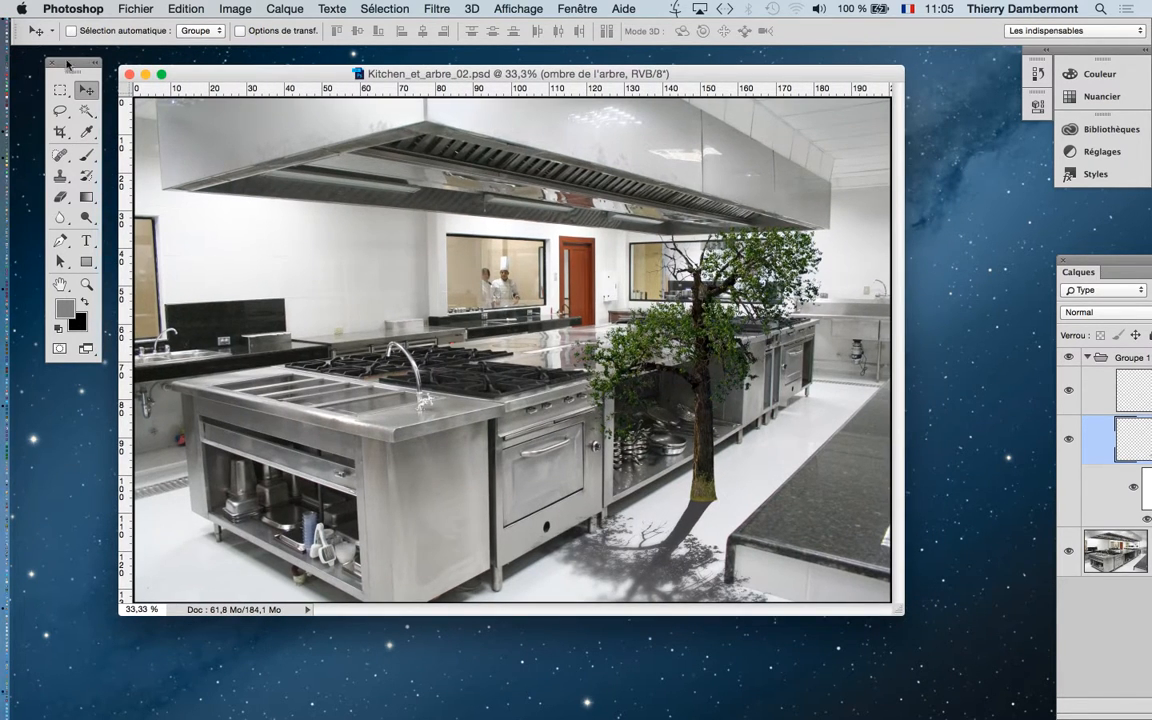
left_click_drag(67, 64, 43, 62)
left_click_drag(211, 75, 190, 68)
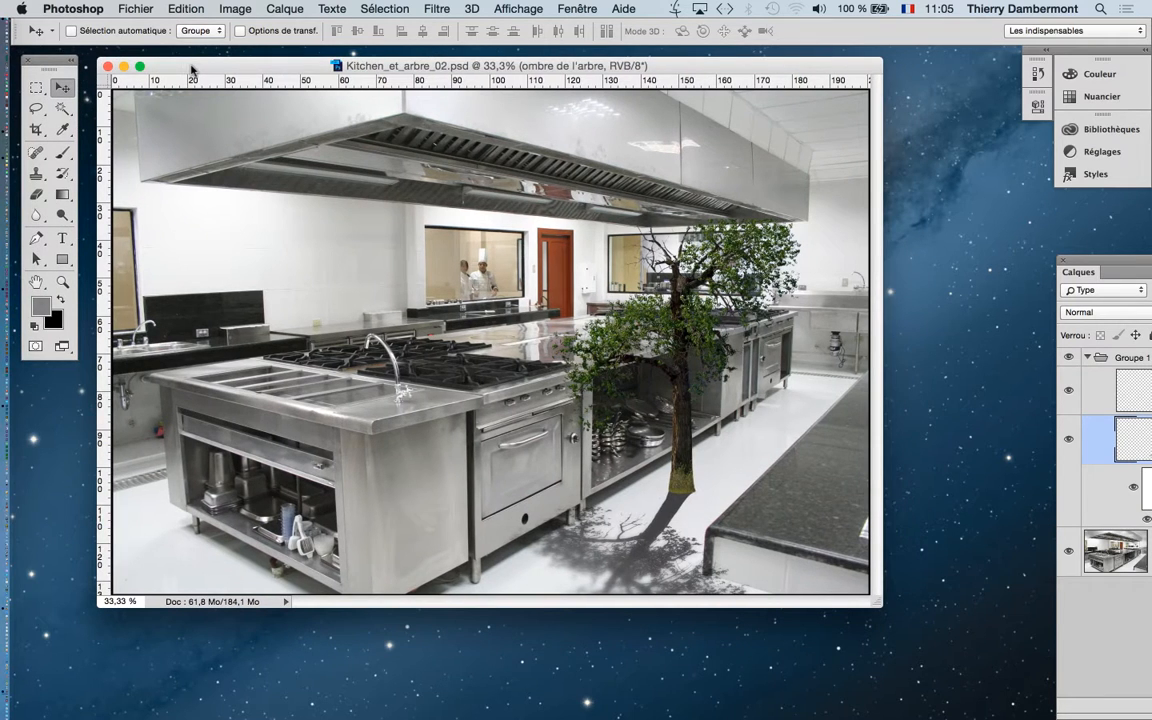
key("f")
left_click_drag(422, 245, 338, 226)
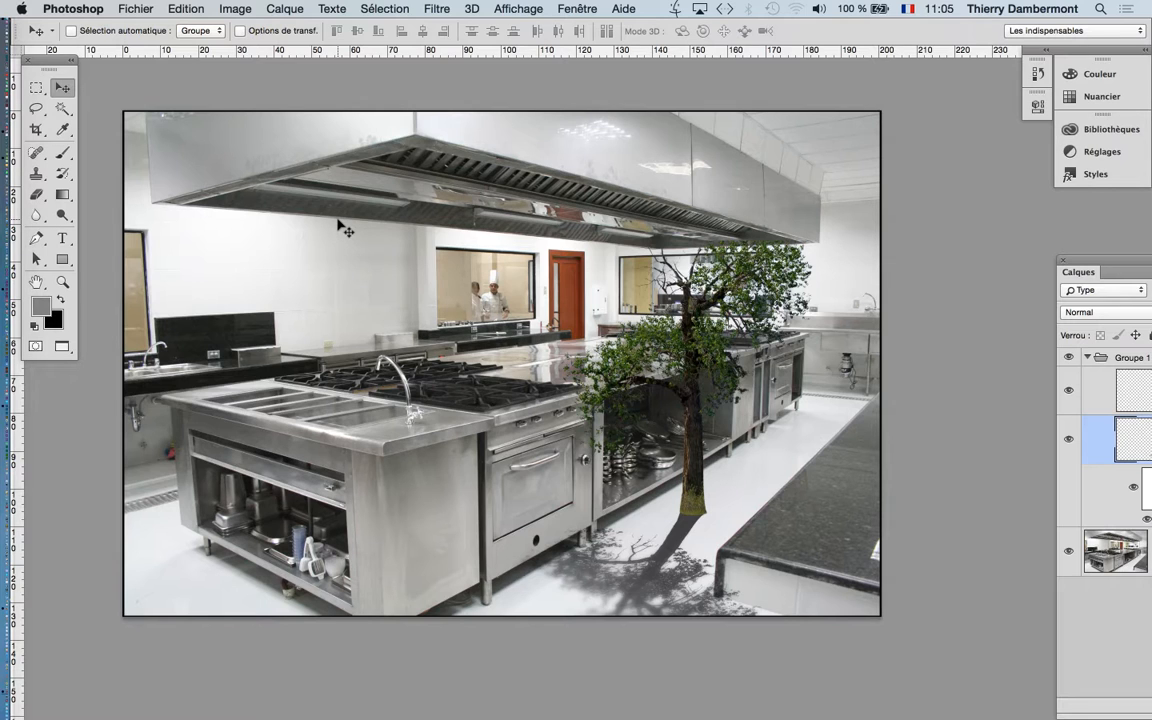
left_click_drag(360, 296, 307, 285)
- Bring the Layers panel fully into view and add a Curves adjustment layer directly above Calque 0
left_click_drag(1080, 265, 799, 131)
left_click(941, 425)
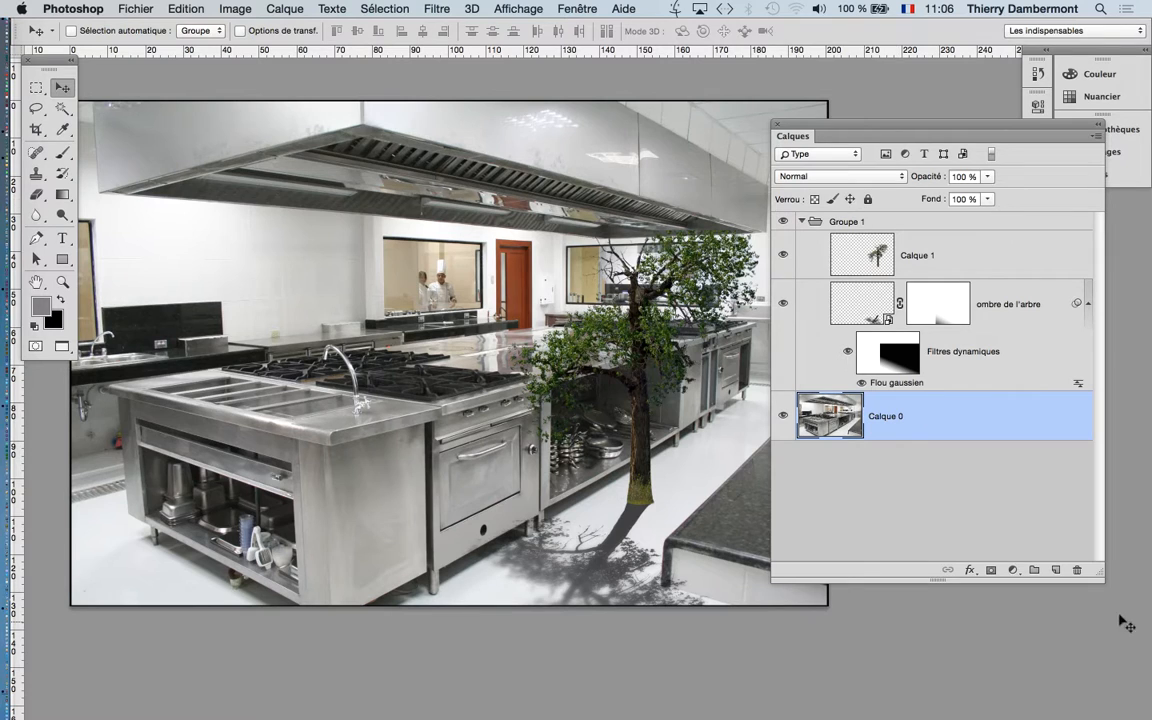
left_click(284, 8)
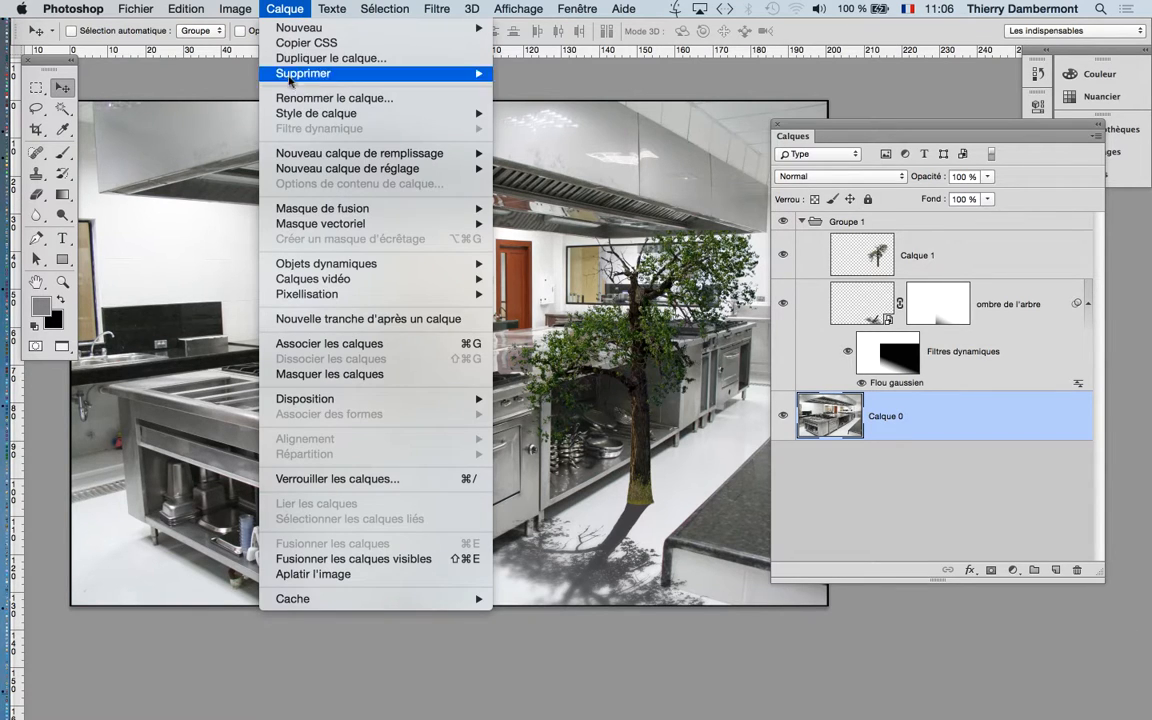
mouse_move(300, 168)
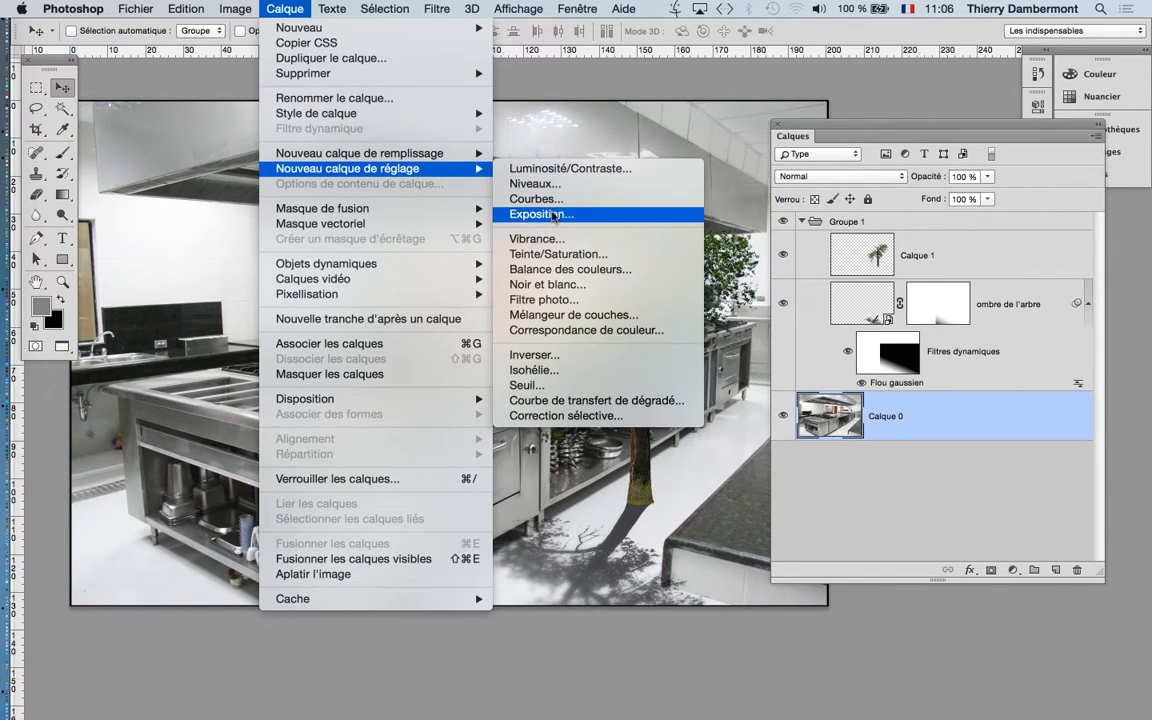
left_click(580, 200)
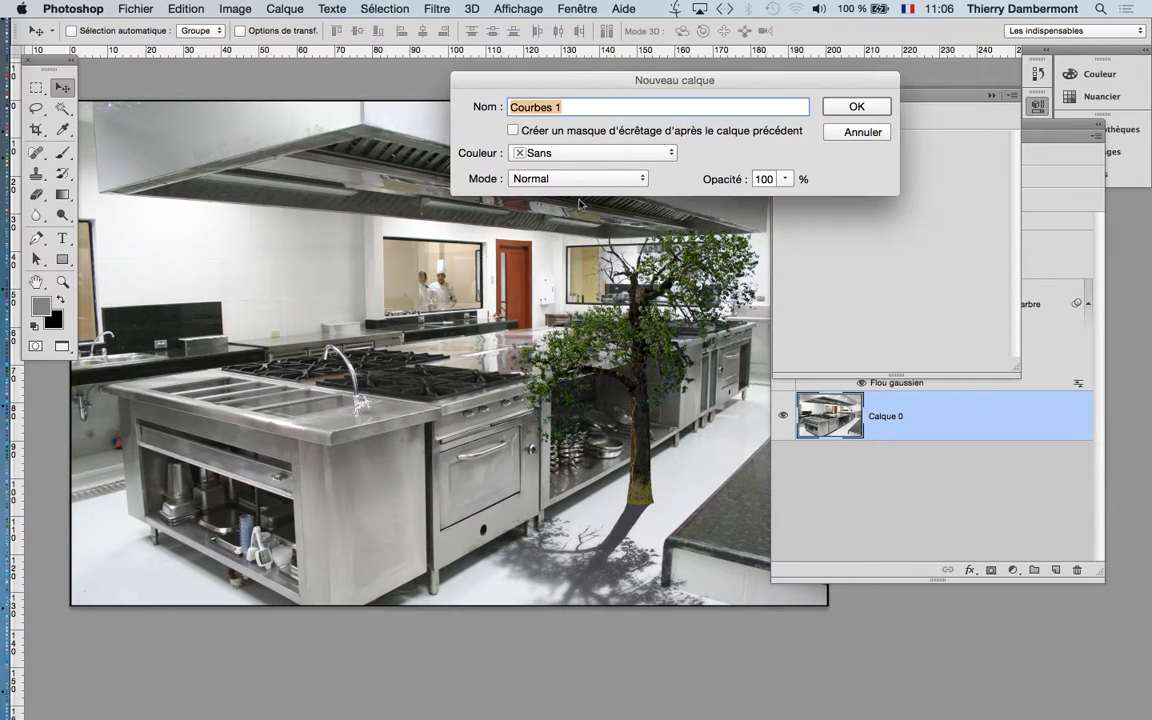
left_click(852, 106)
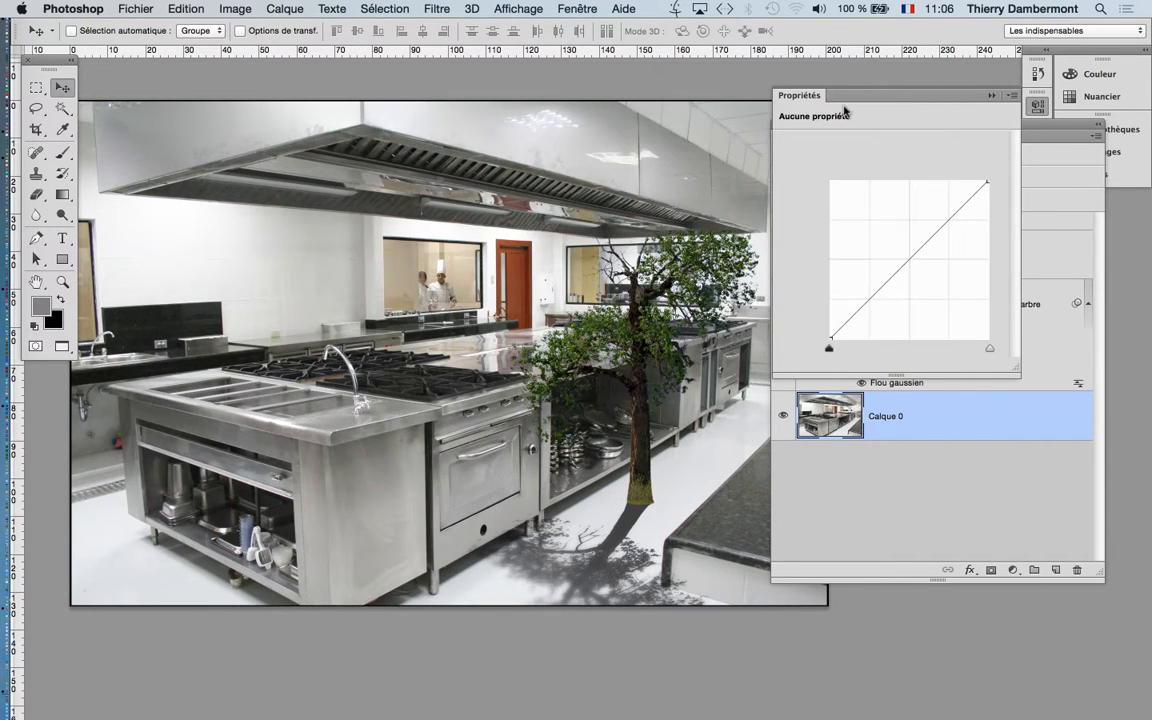
- Move the Properties and Layers panels apart so the curve graph and the layer list are both accessible beside the image
left_click_drag(817, 93, 681, 94)
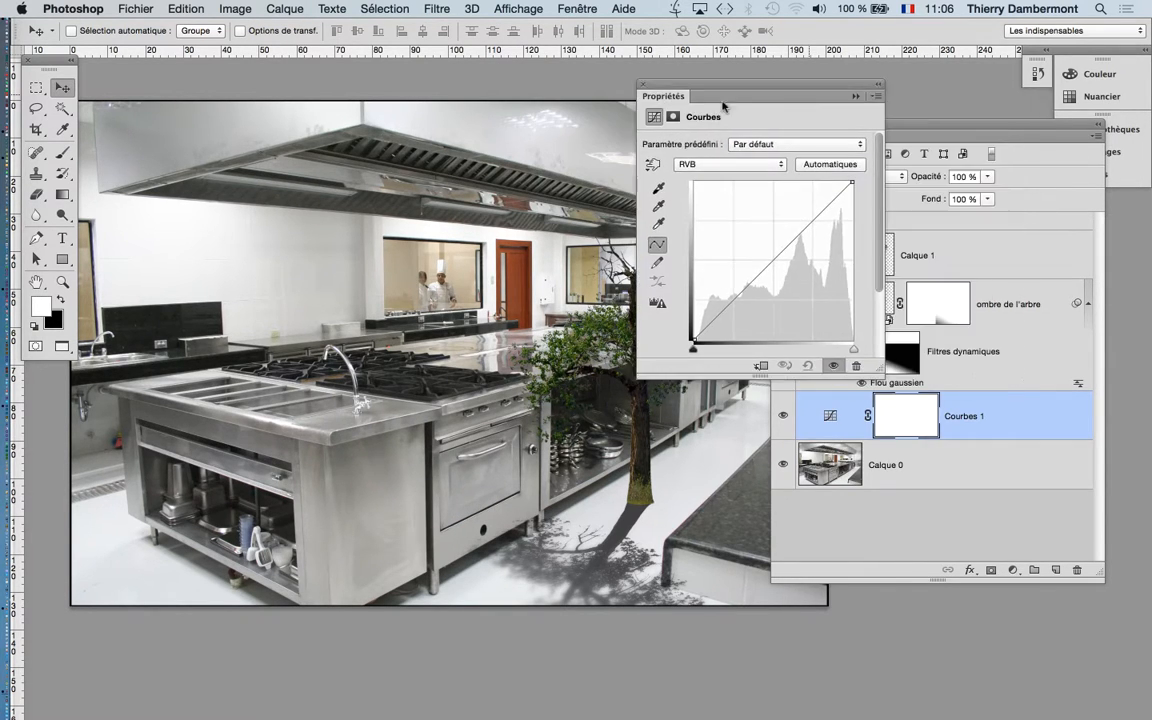
left_click_drag(921, 139, 995, 390)
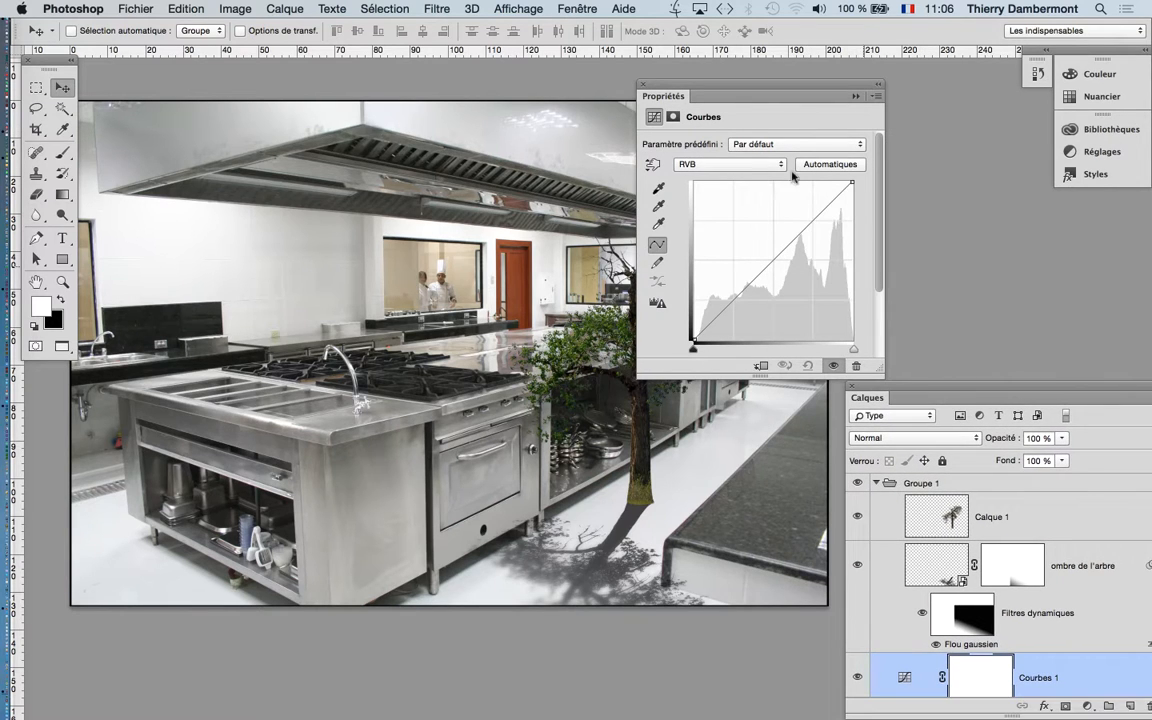
left_click_drag(718, 92, 875, 93)
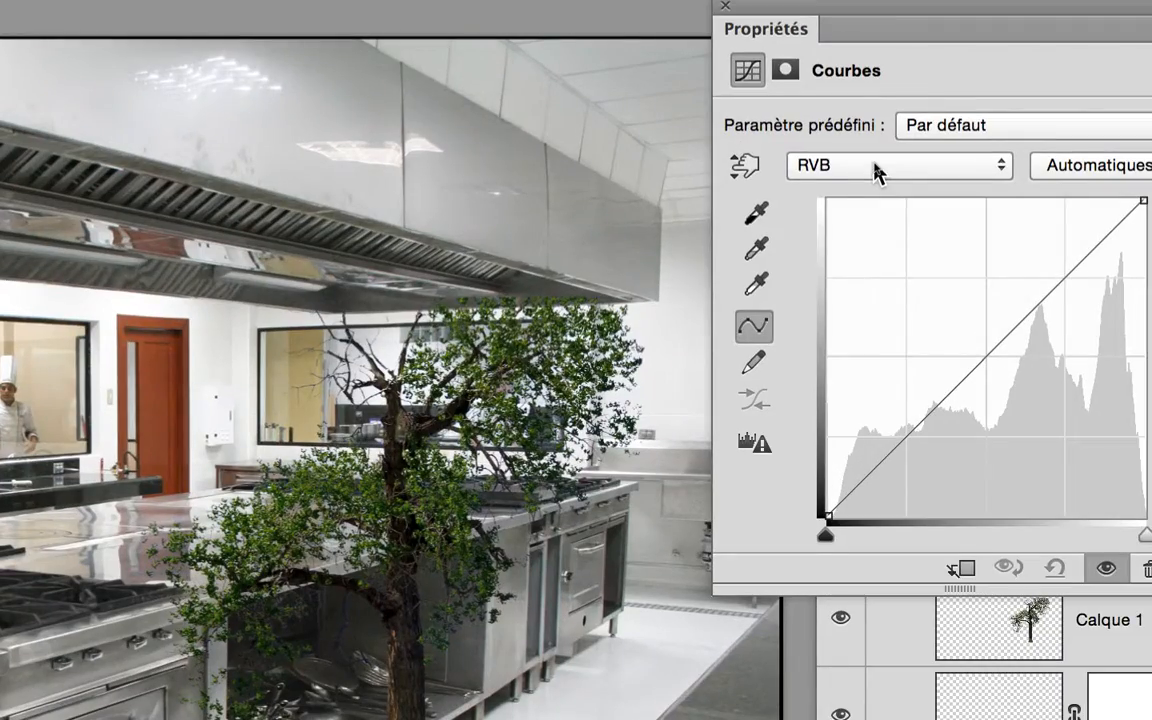
- Lower the midtones of the Rouge channel curve in the Courbes 1 adjustment to give the kitchen a cyan tint
left_click(874, 170)
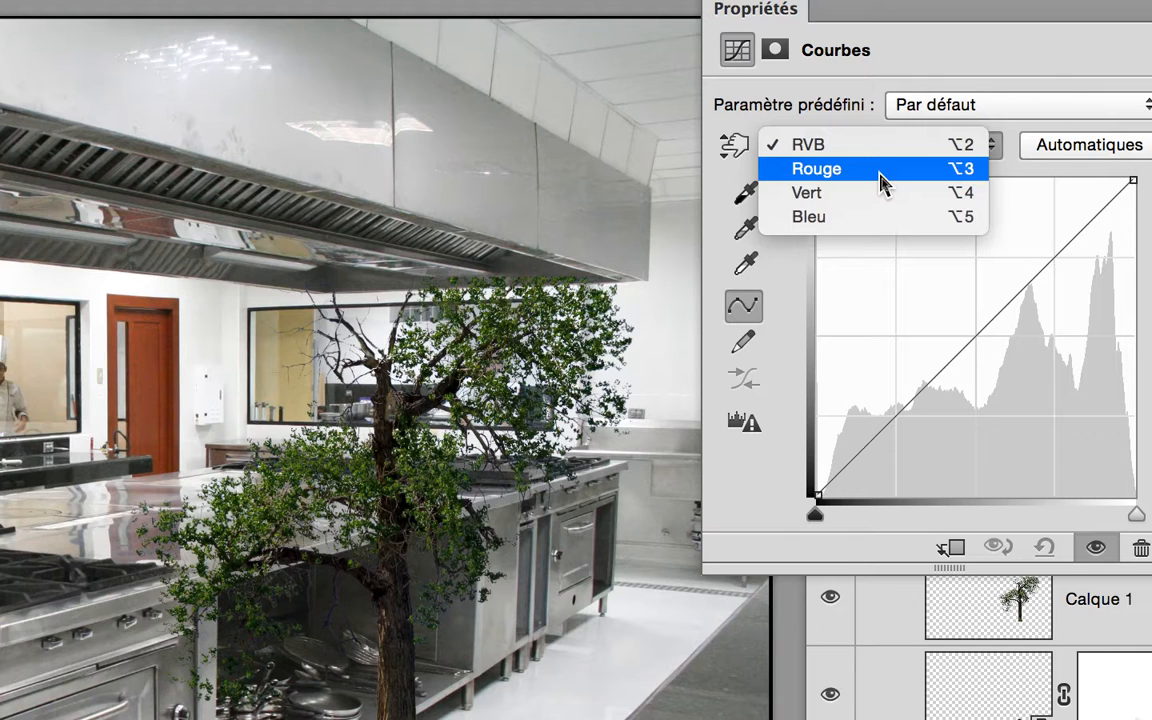
left_click(883, 180)
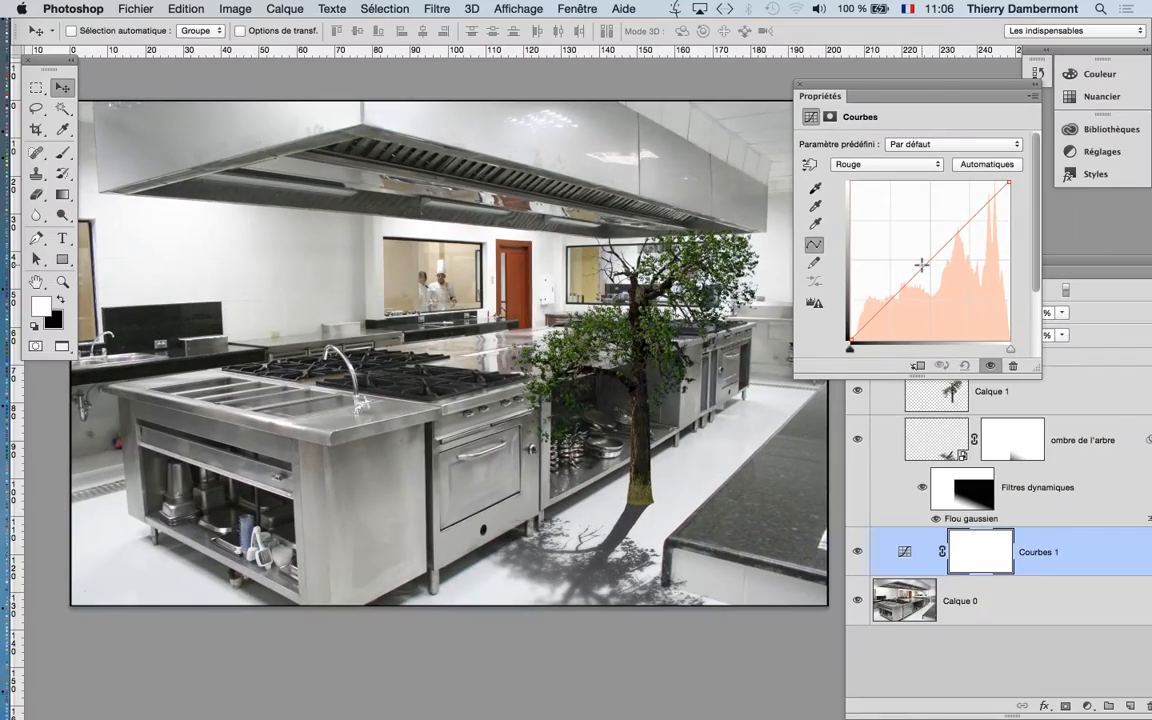
mouse_move(921, 265)
left_mouse_down()
mouse_move(918, 249)
mouse_move(937, 280)
left_mouse_up()
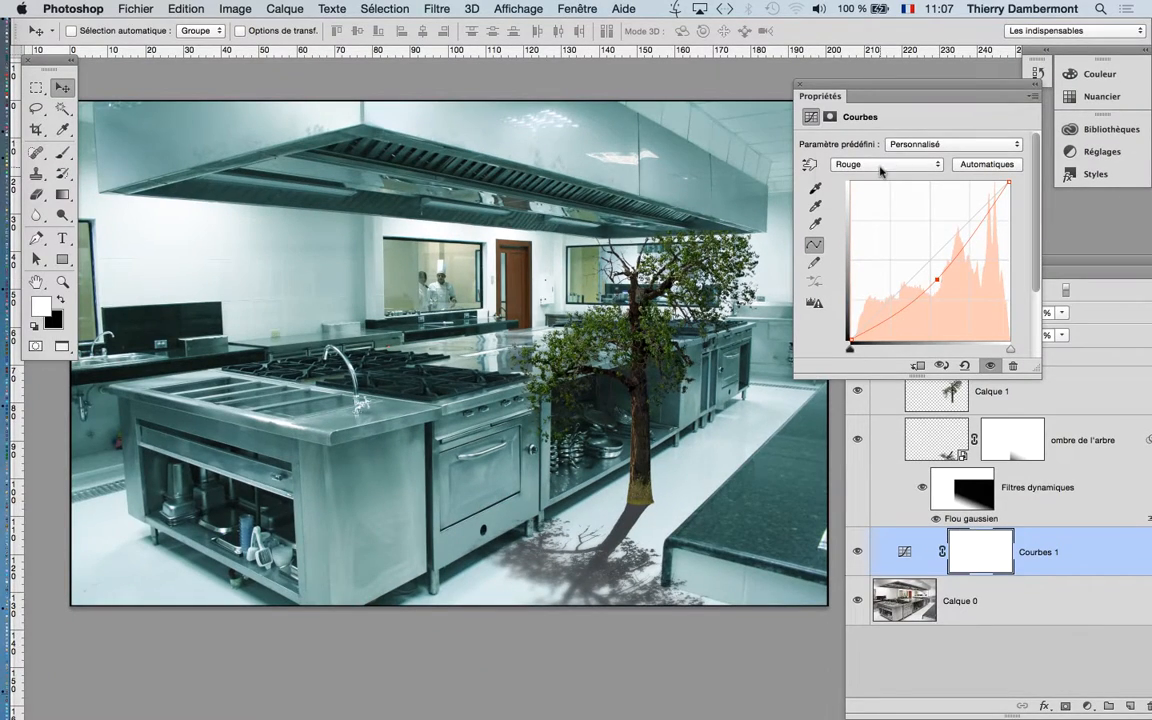
- Pull the midtones of the Vert channel curve well below the diagonal to give the kitchen a violet tint
left_click(880, 166)
left_click(872, 176)
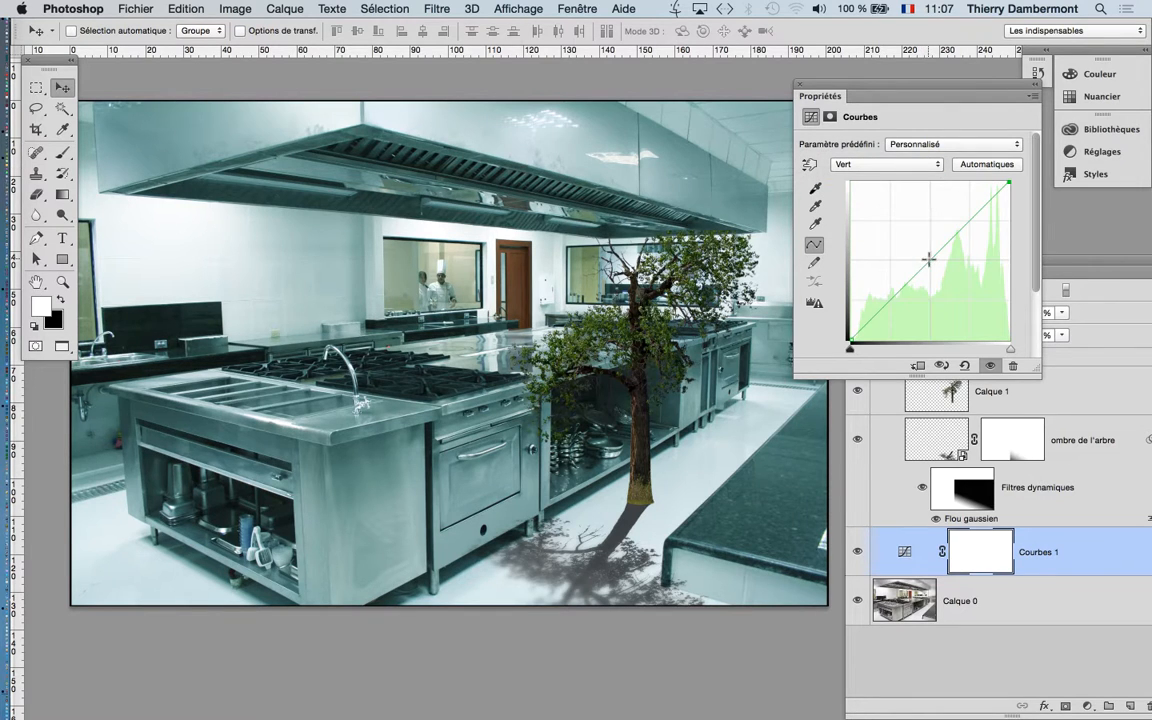
left_click_drag(928, 249, 944, 293)
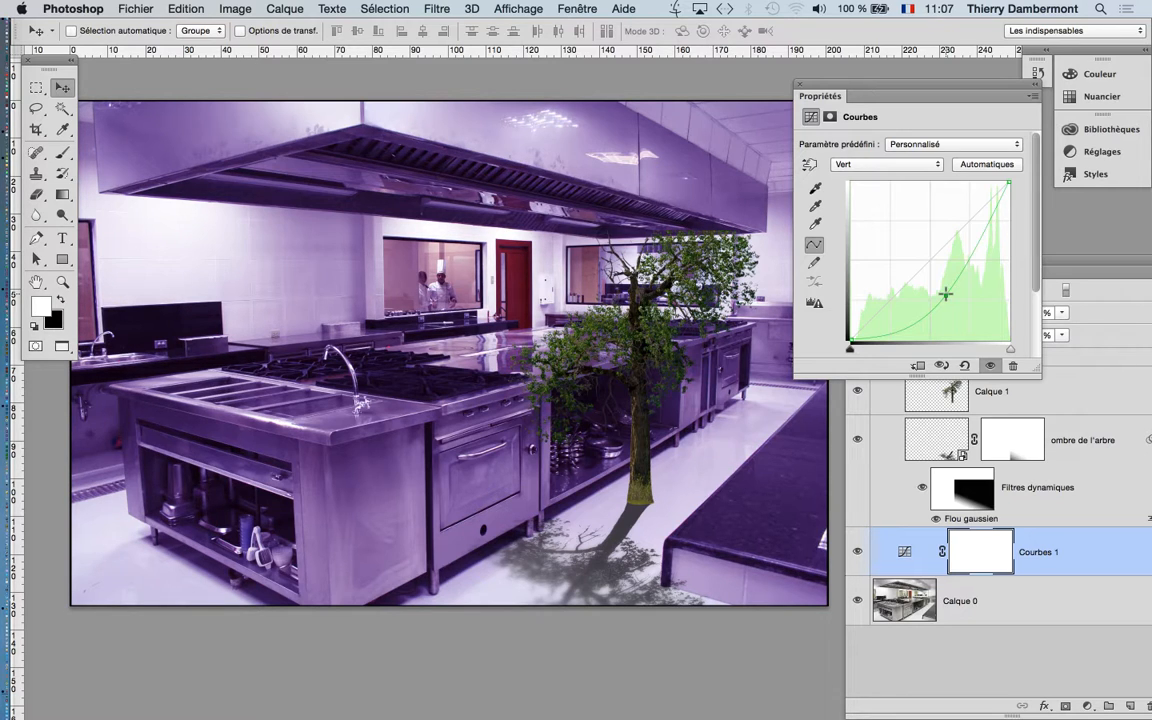
- Raise the midpoint of the Rouge channel curve to just below the diagonal for a more purple tint
left_click(869, 167)
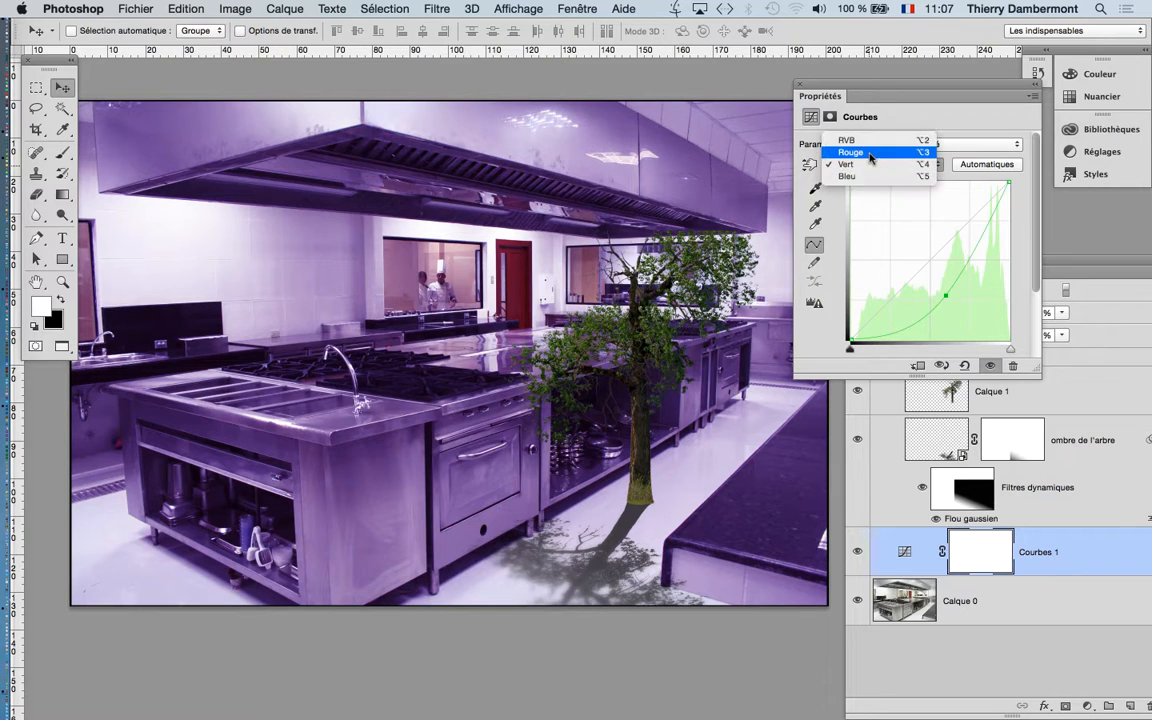
left_click(869, 154)
mouse_move(931, 273)
left_mouse_down()
mouse_move(942, 296)
mouse_move(938, 259)
left_mouse_up()
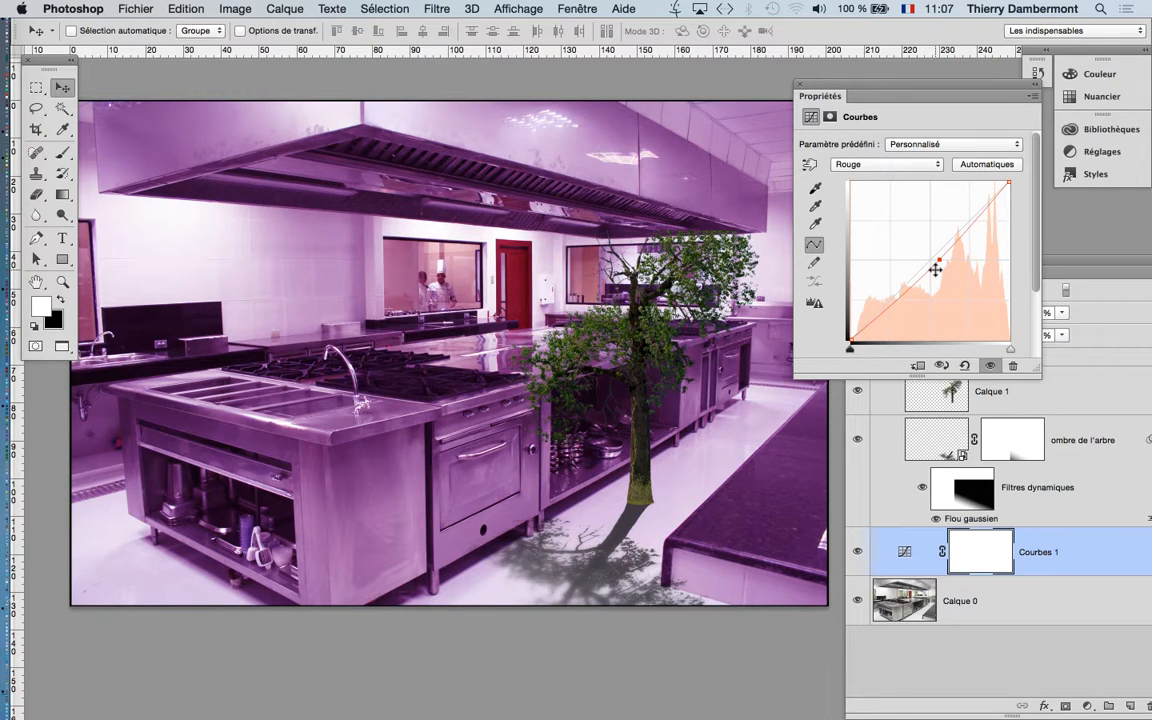
left_click_drag(938, 258, 939, 266)
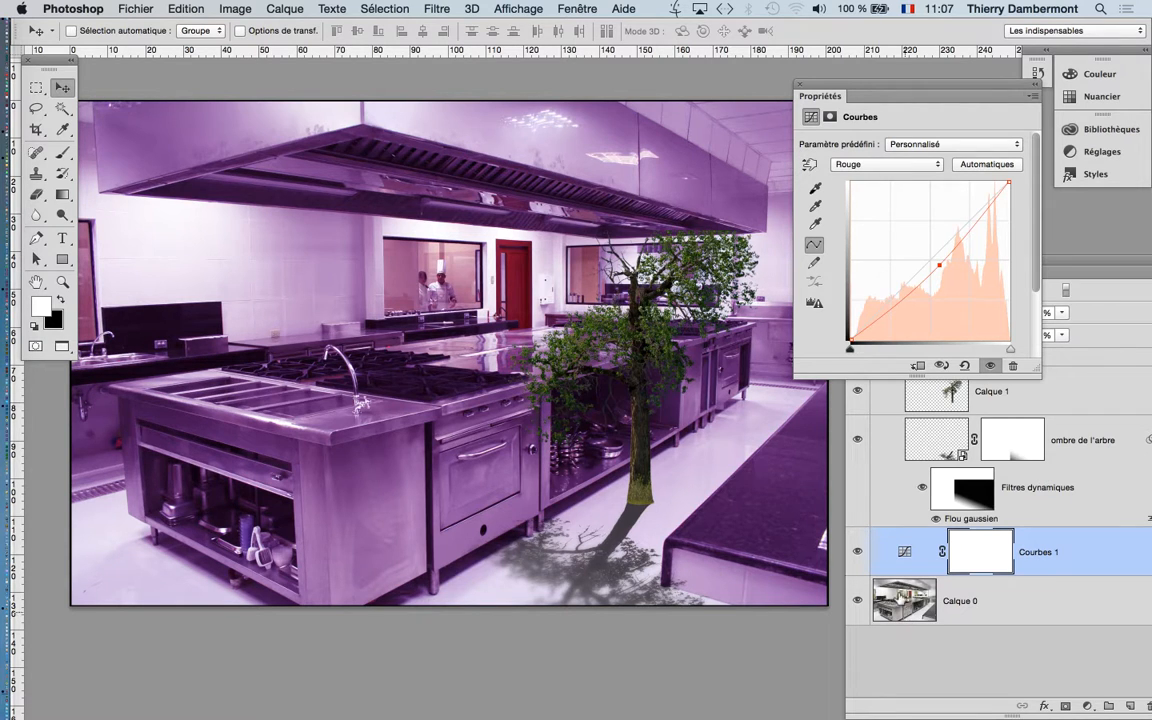
- Save the recoloured PSD under its existing name
key("super")
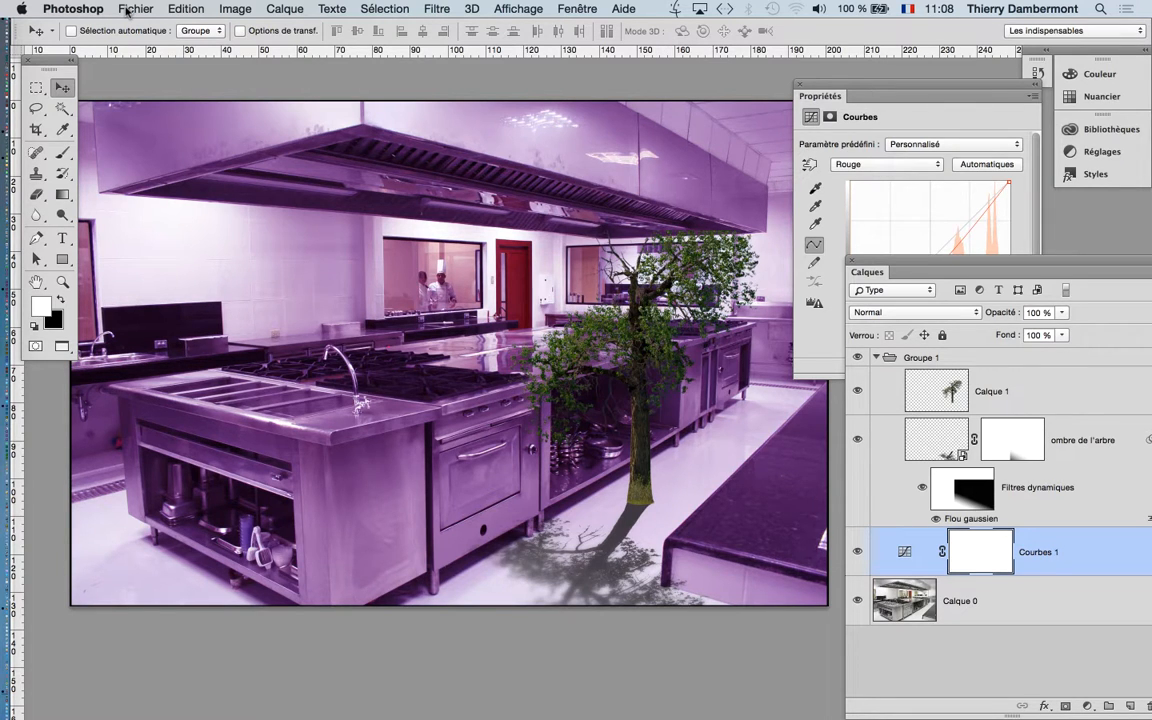
left_click(133, 10)
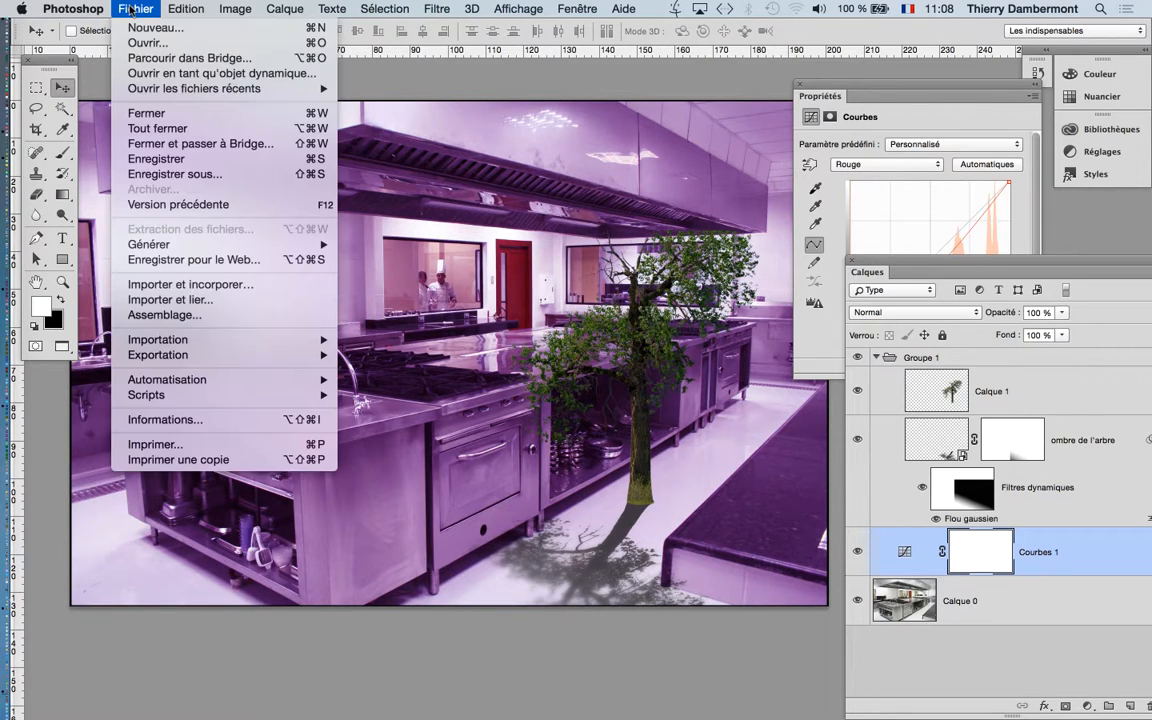
left_click(189, 162)
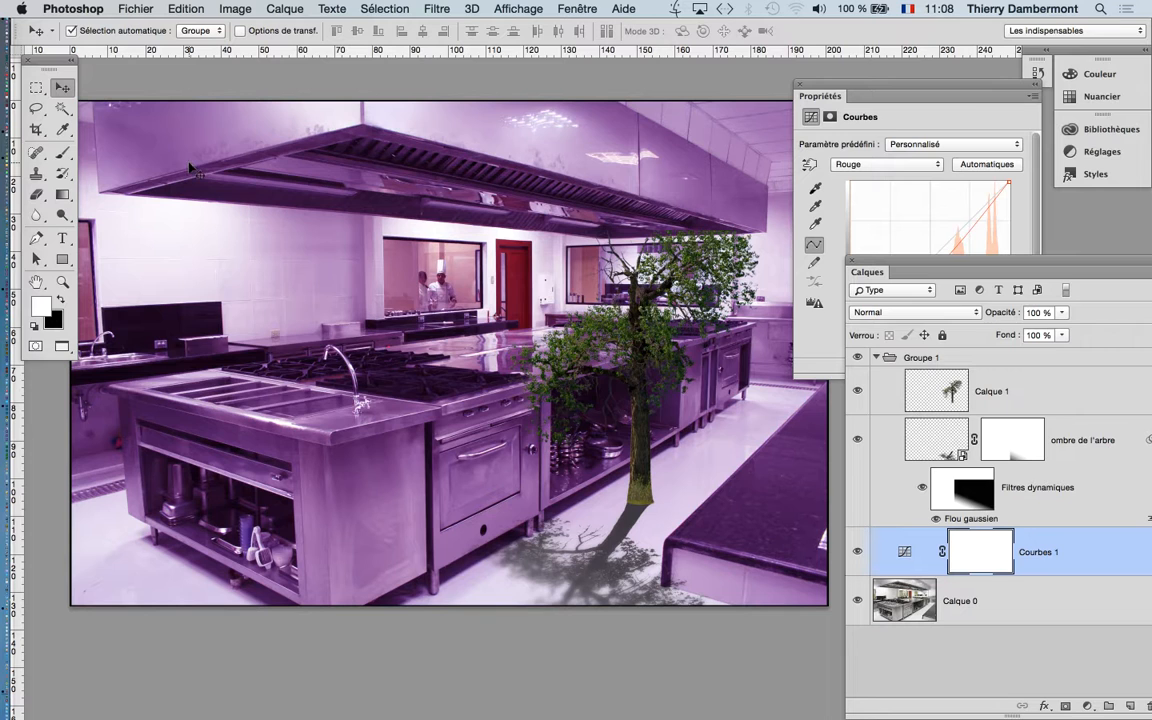
- Switch to InDesign and show the Links panel for presentation-cuisine.indd
key("super+Tab")
key("super+Tab")
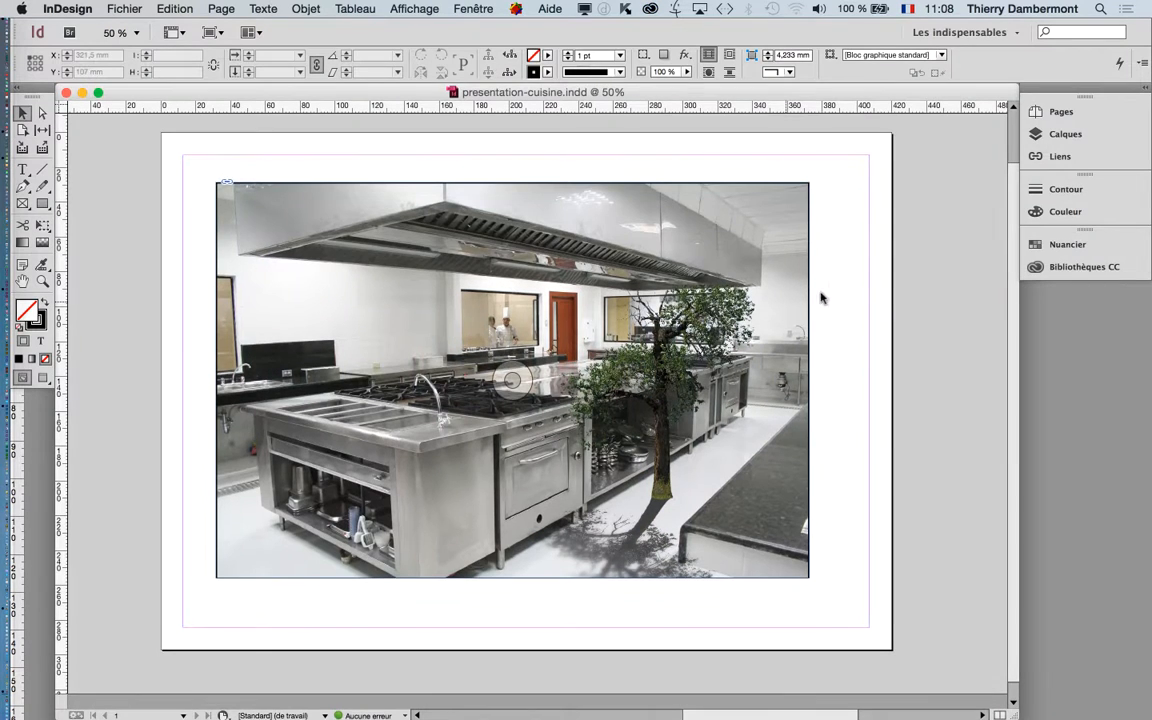
left_click(470, 9)
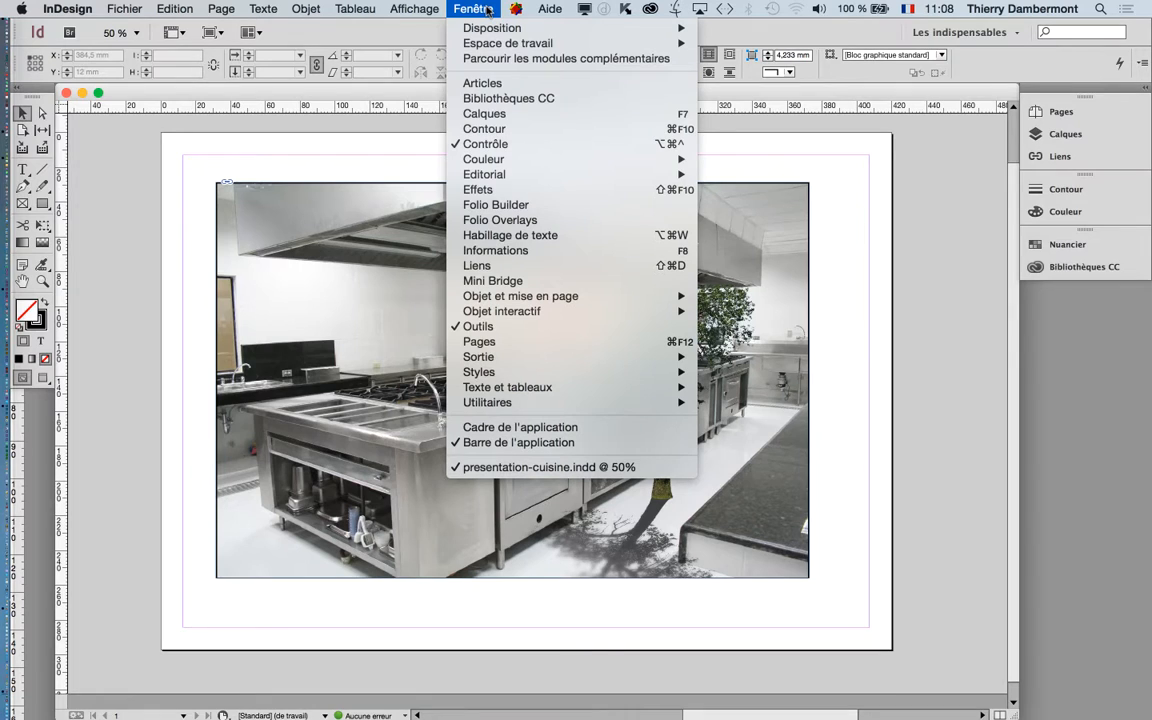
left_click(505, 265)
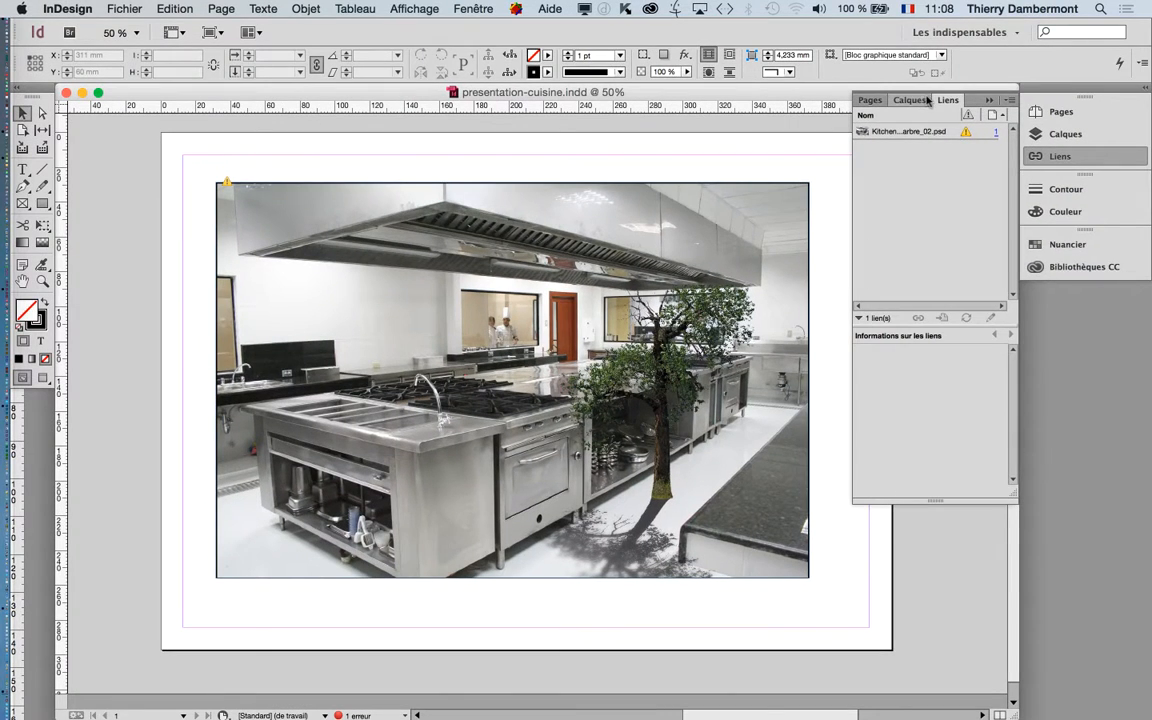
- Detach the Links panel from the dock, make it wider and shorter, and collapse its link information section
left_click_drag(926, 100, 751, 173)
left_click(988, 100)
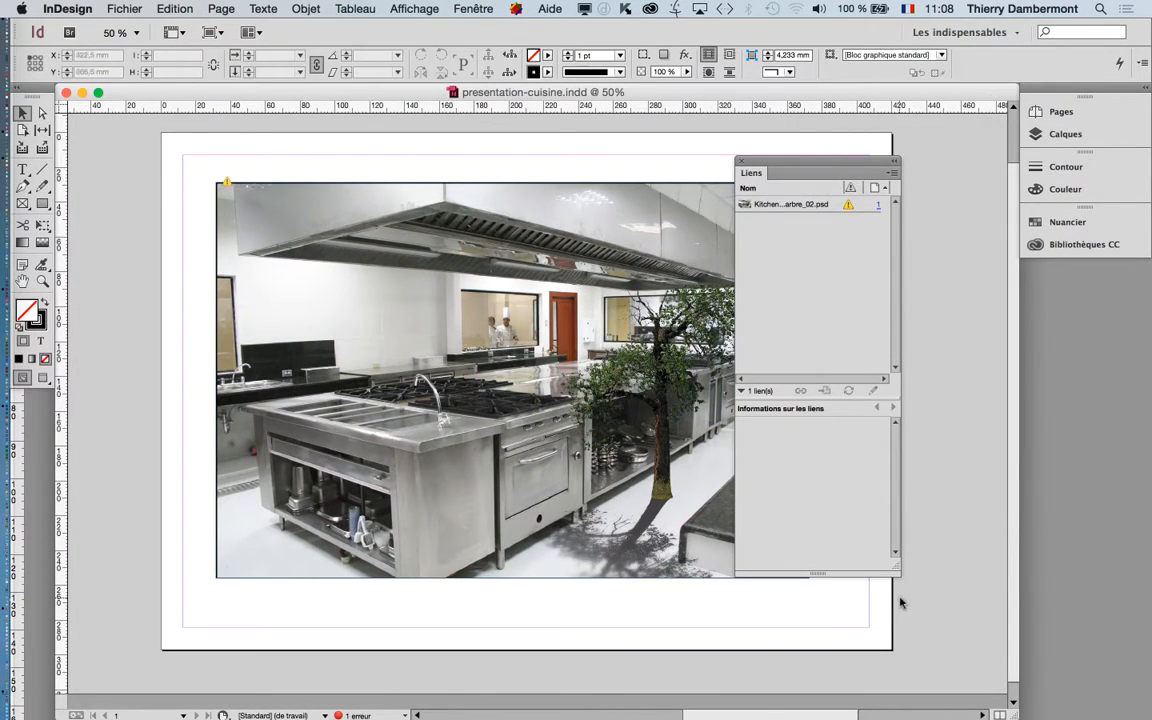
left_click_drag(900, 569, 985, 483)
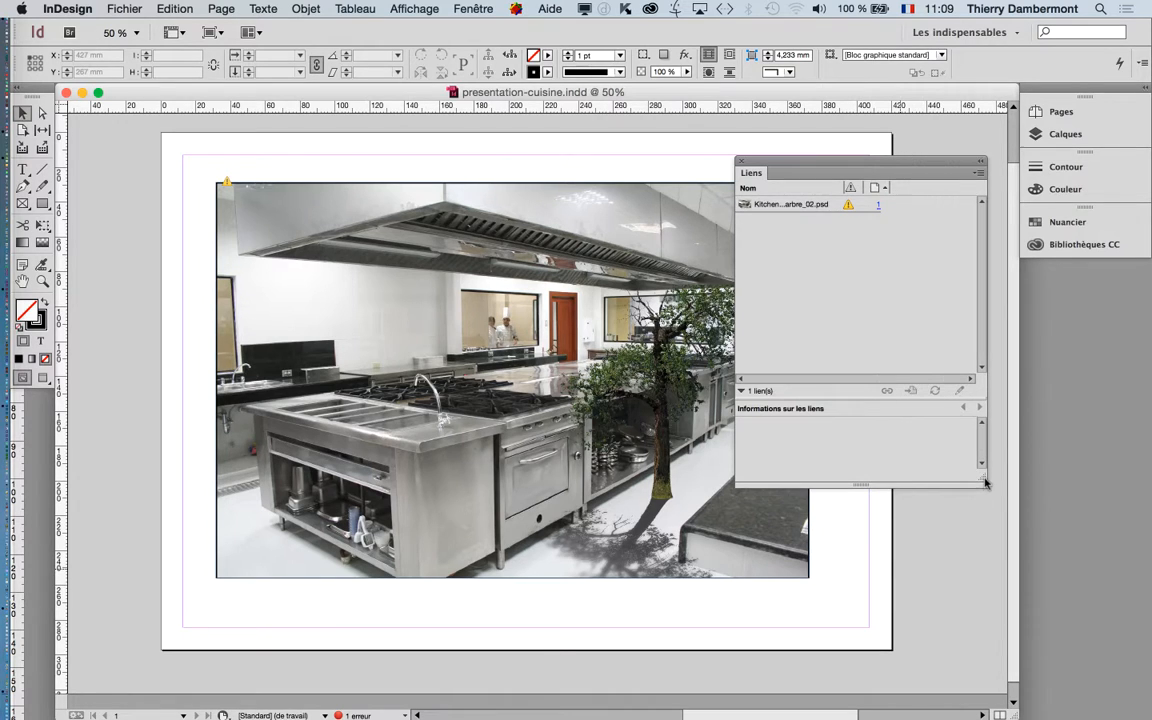
left_click(742, 391)
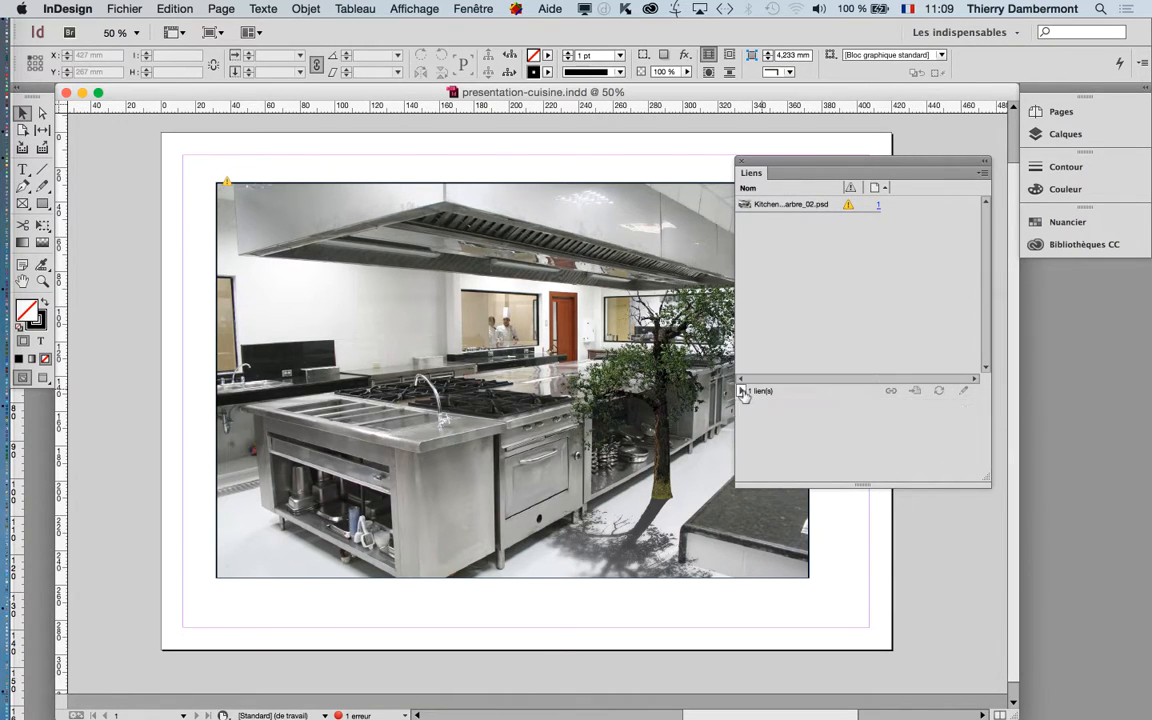
- Update the modified Kitchen_et_arbre_02.psd link, and shrink the Links panel and move it clear of the picture
left_click(798, 206)
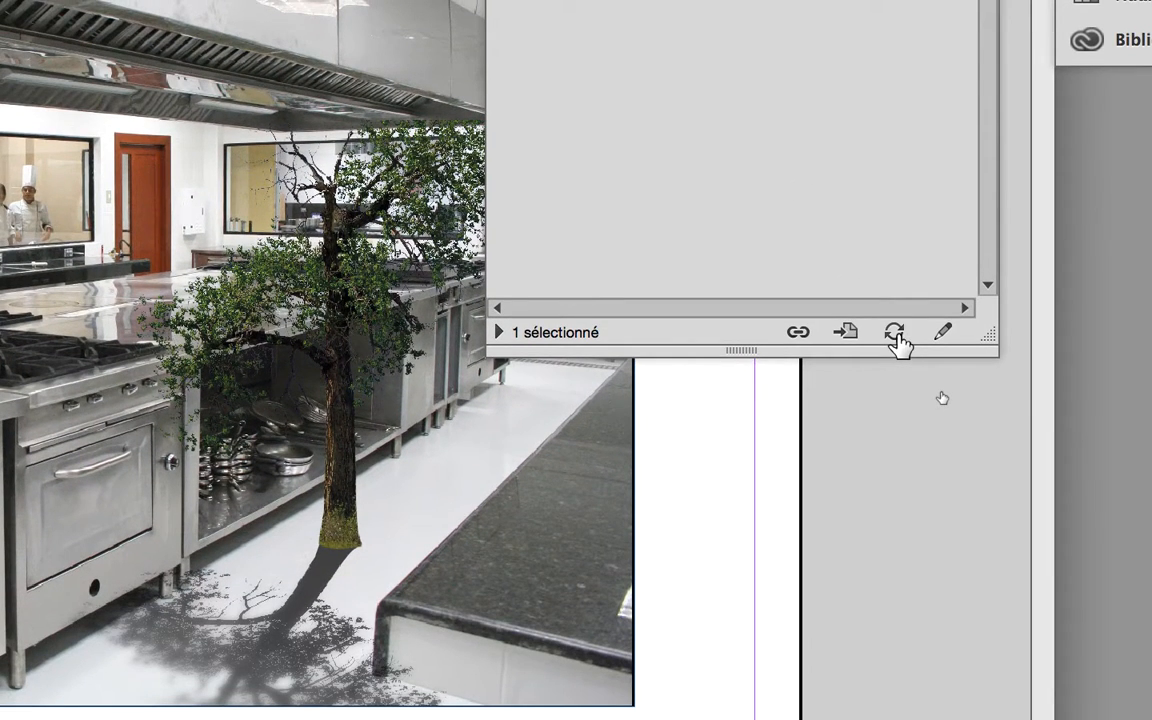
left_click(895, 335)
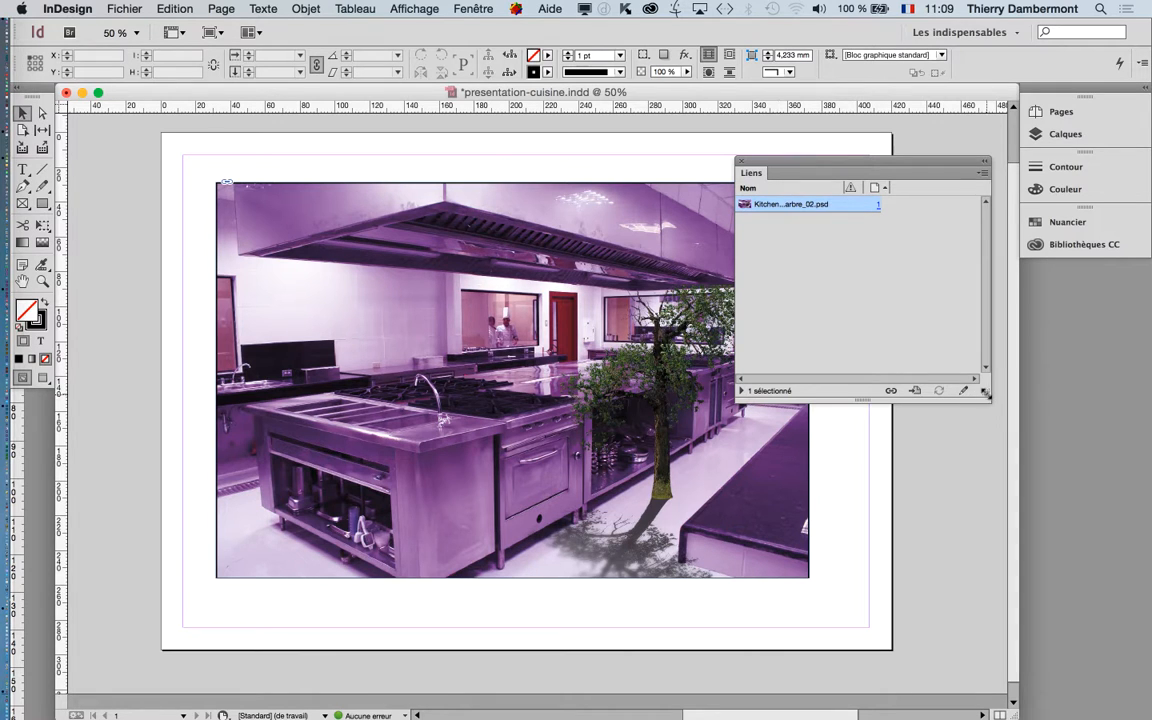
left_click_drag(987, 400, 926, 400)
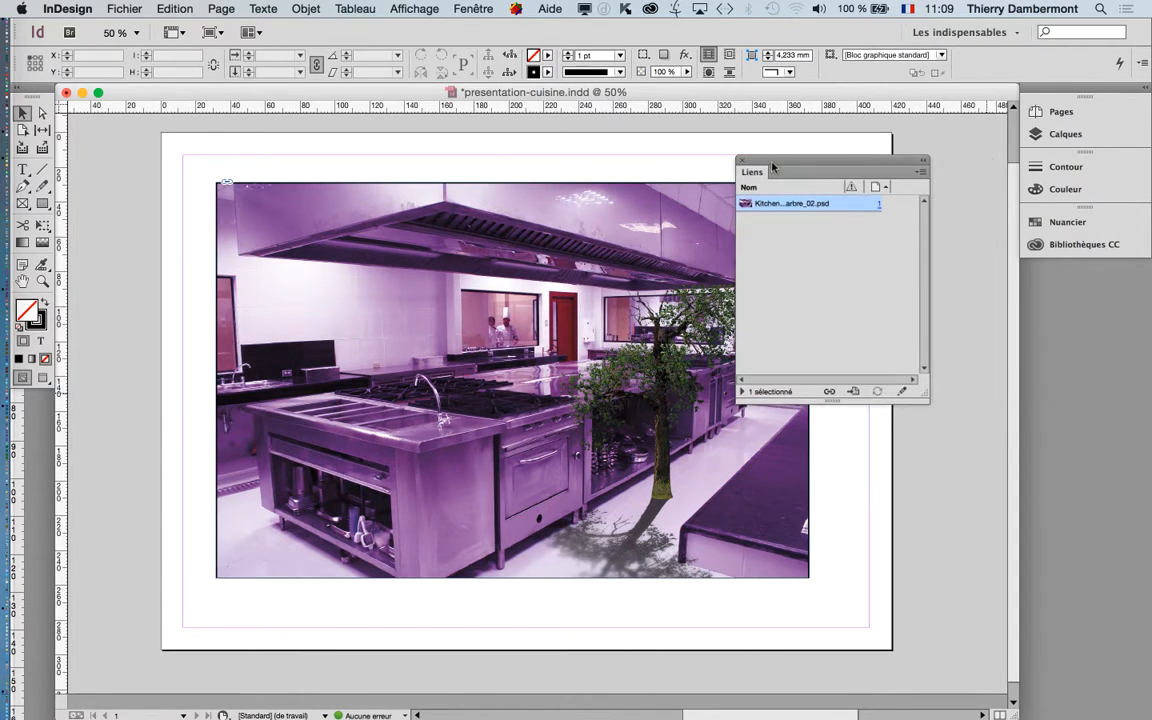
left_click_drag(768, 160, 977, 291)
left_click_drag(645, 287, 587, 276)
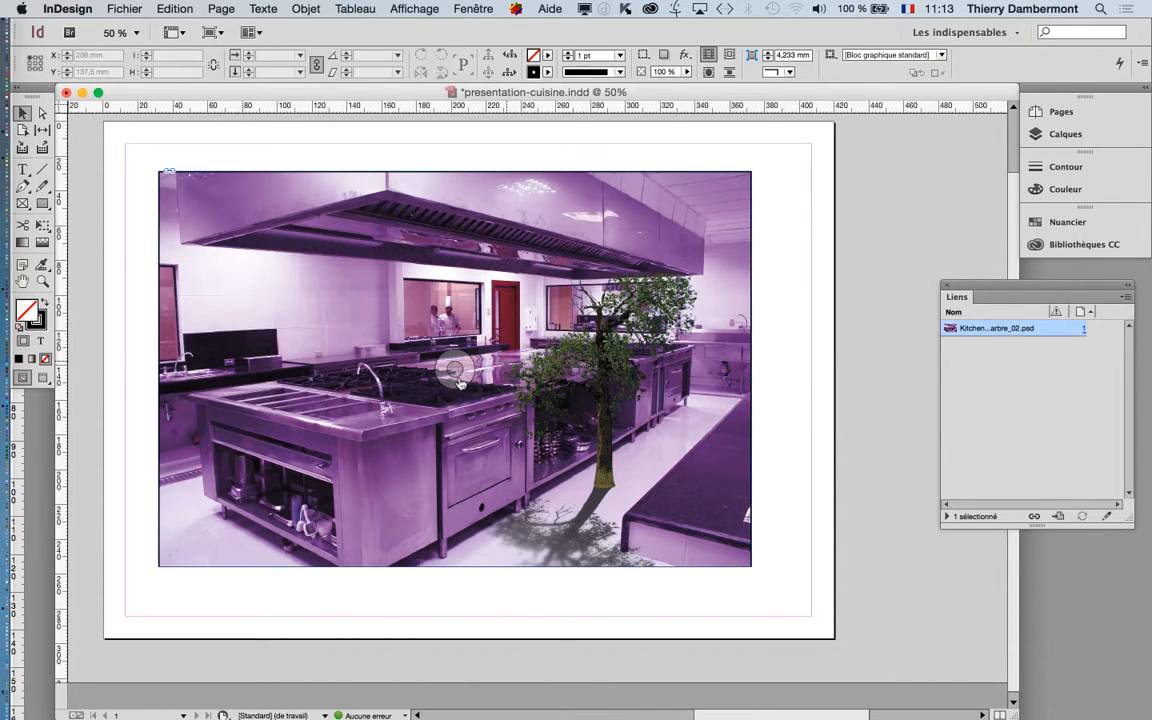
- Switch to Photoshop and check the kitchen image's resolution in the Image Size settings, leaving them without changes
key("super+Tab")
left_click(546, 378)
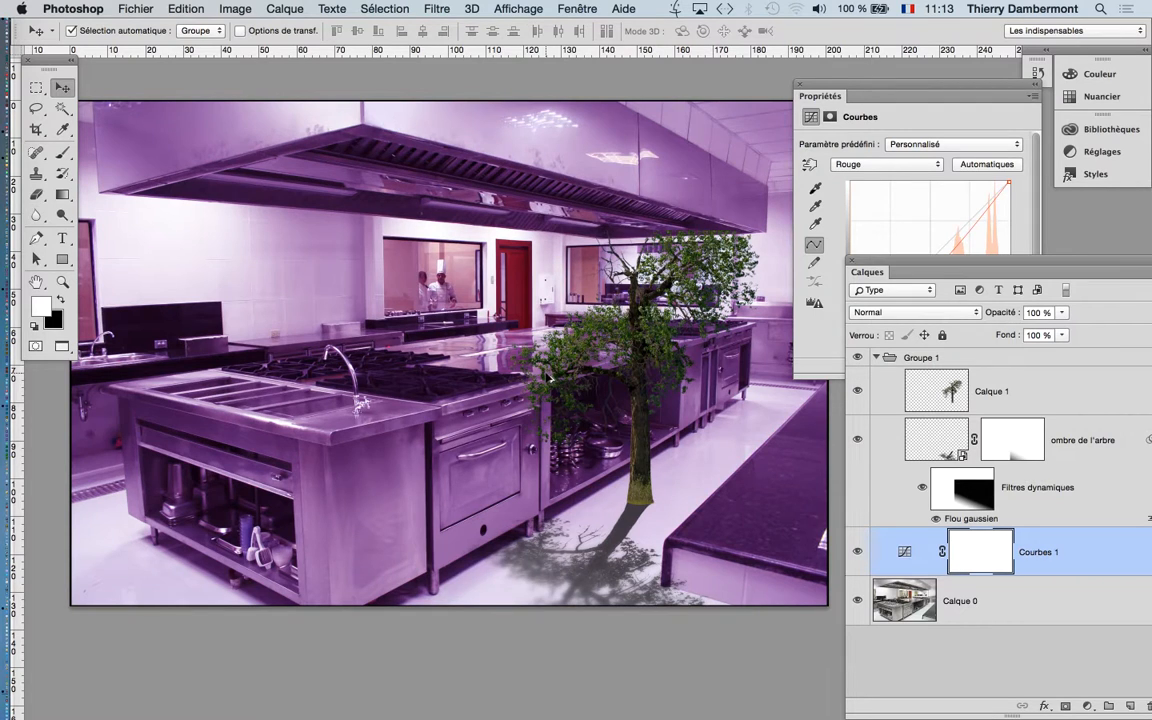
scroll(548, 377, "down", 3)
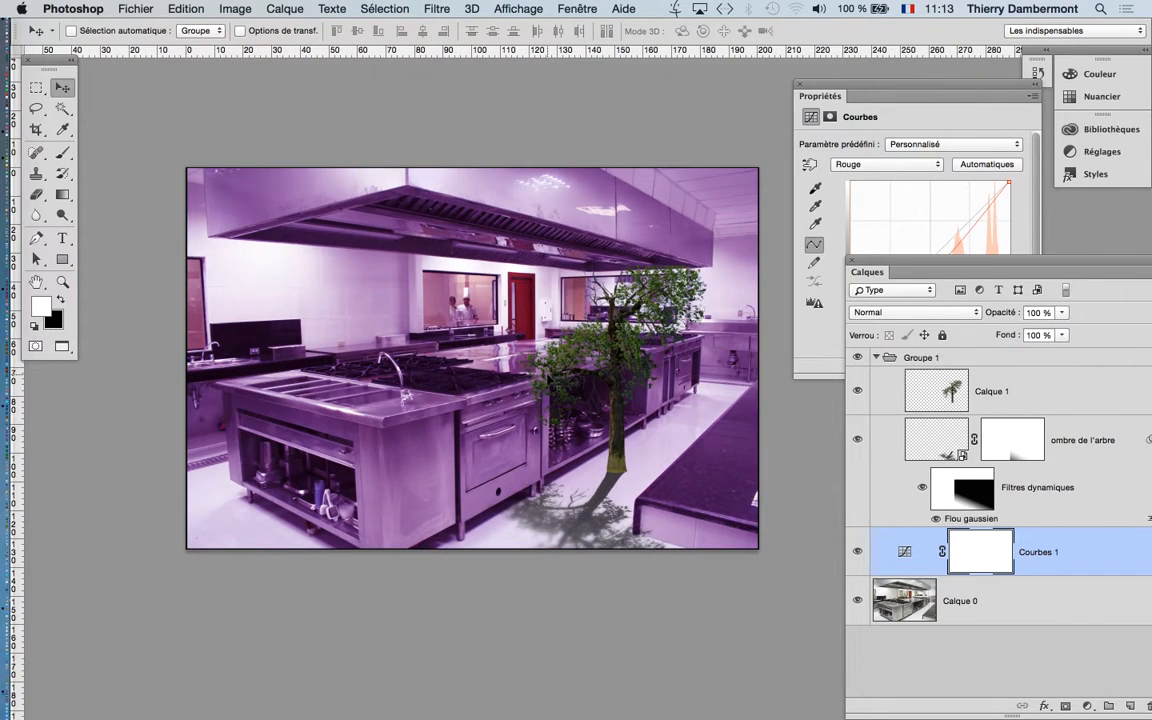
left_click_drag(478, 270, 424, 233)
left_click(236, 8)
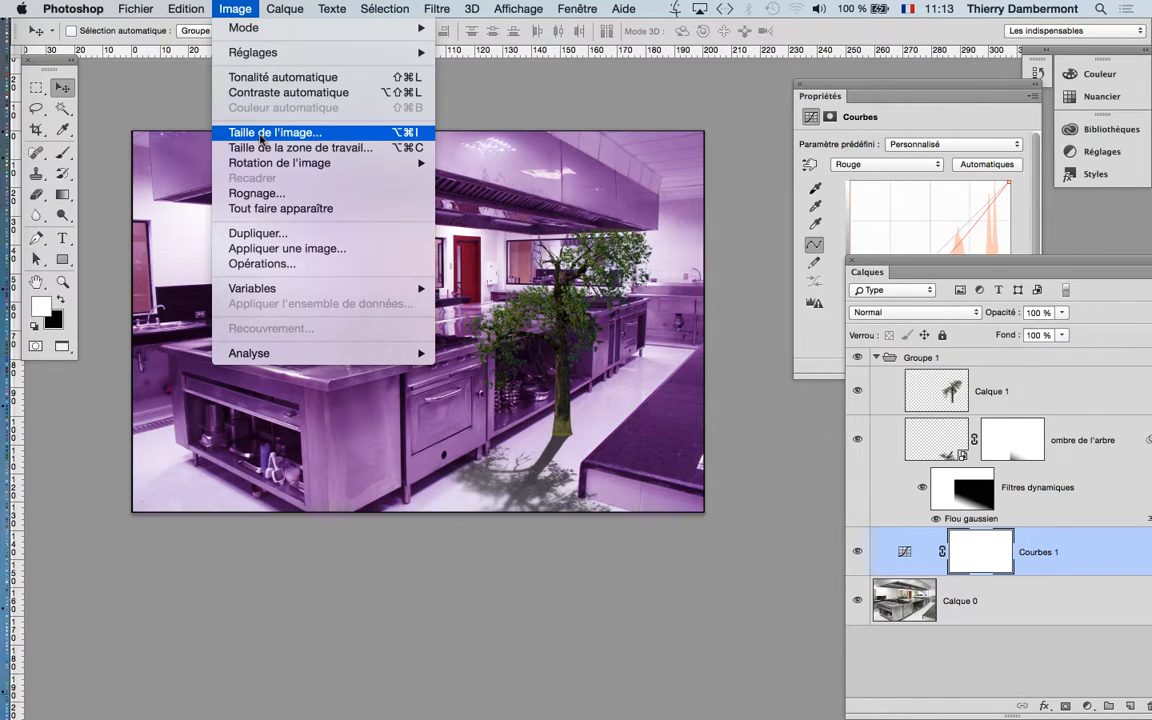
left_click(261, 134)
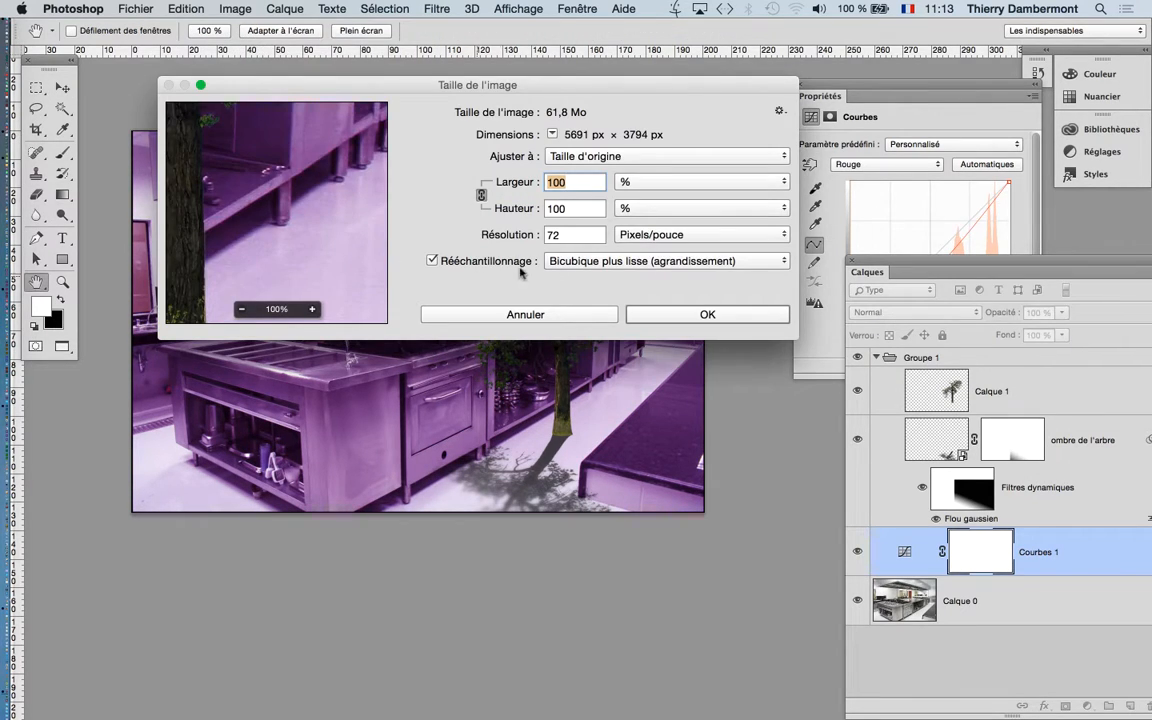
key("alt")
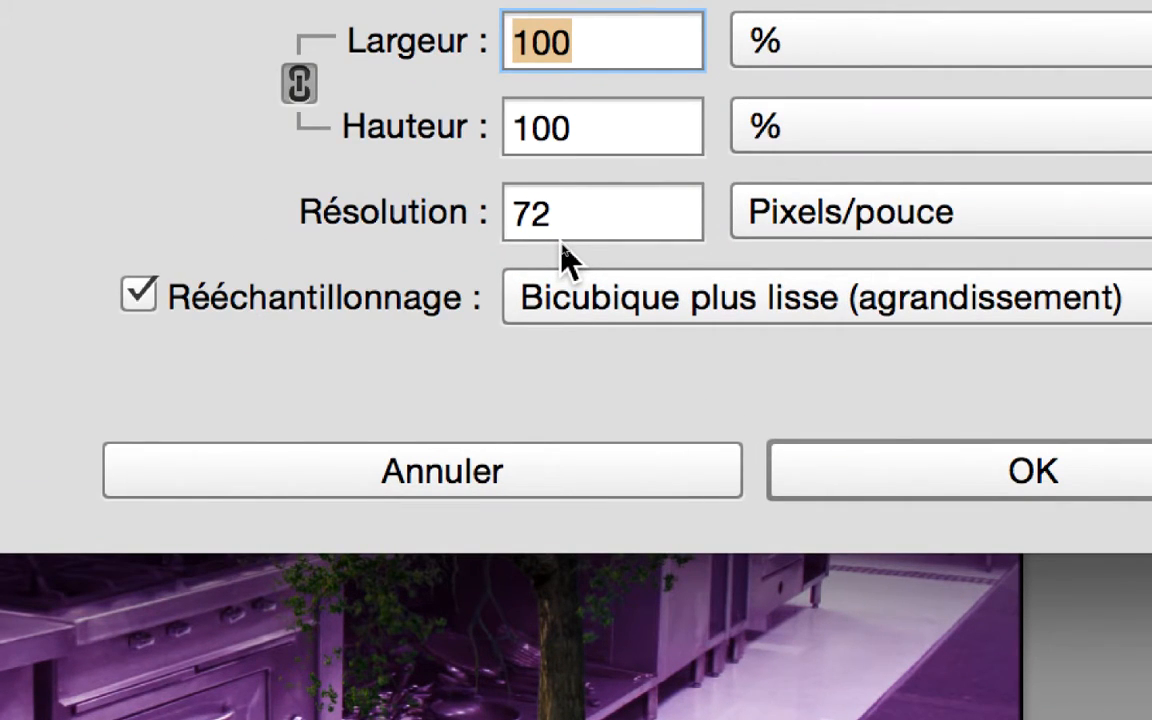
double_click(560, 214)
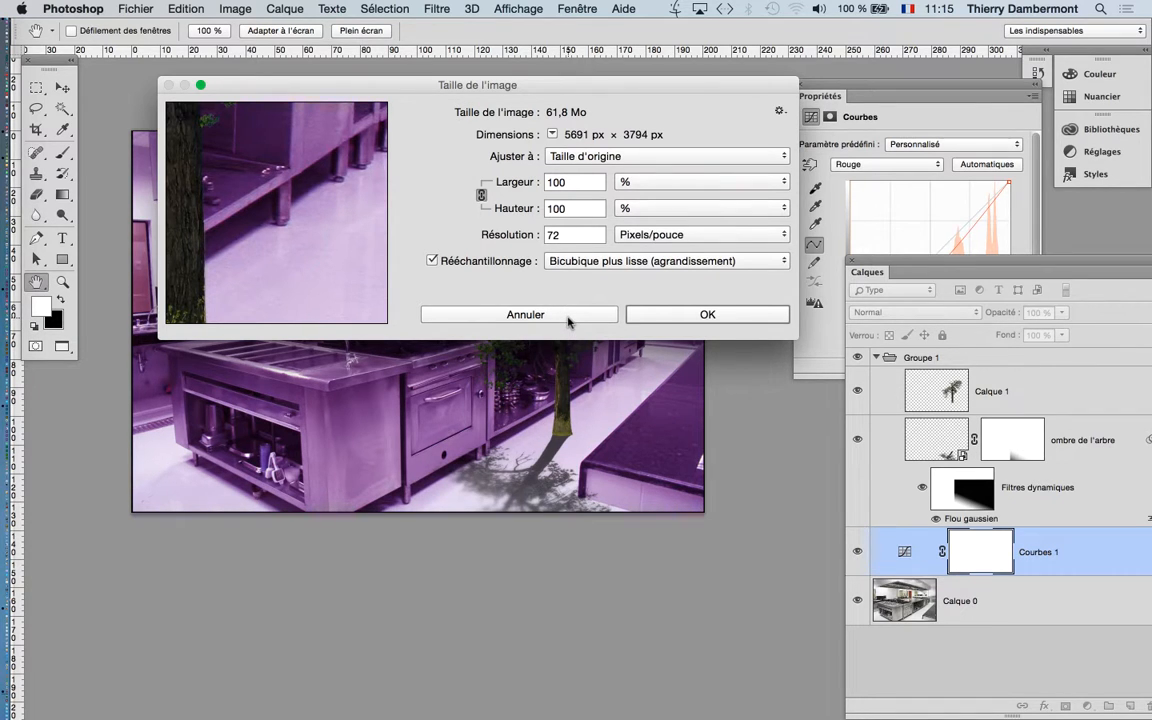
left_click(525, 315)
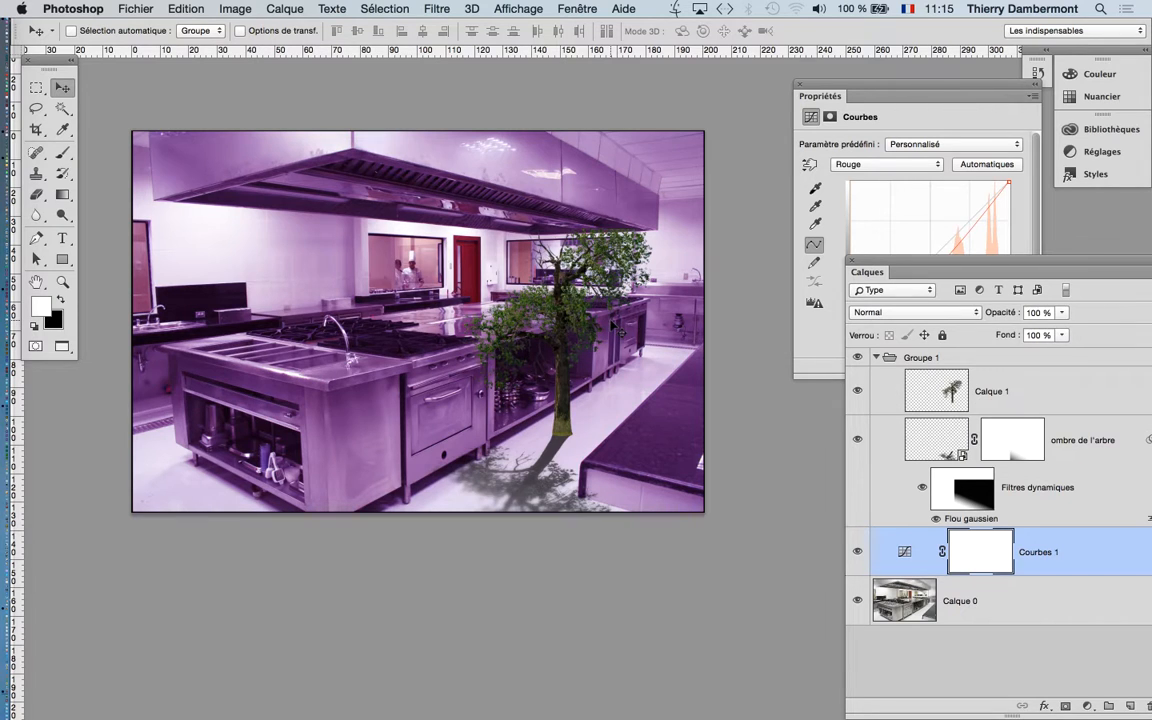
- Switch to InDesign, select the kitchen picture on the page, and place the Links panel beside it
key("super+Tab")
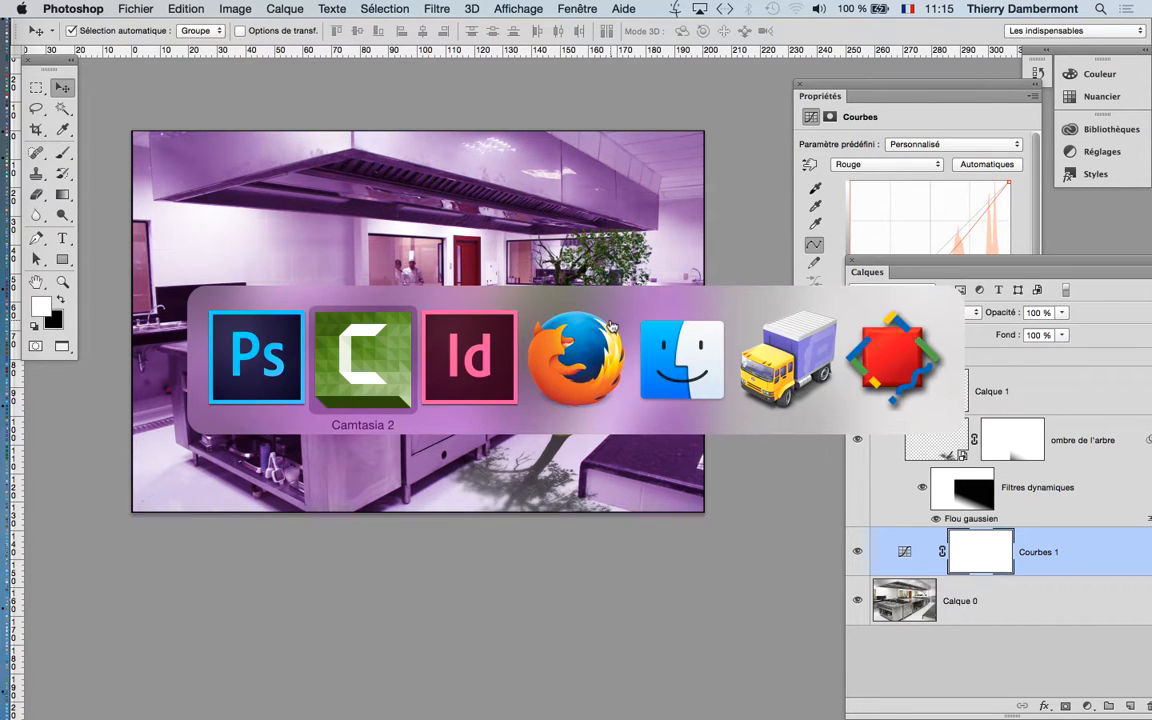
left_click(455, 366)
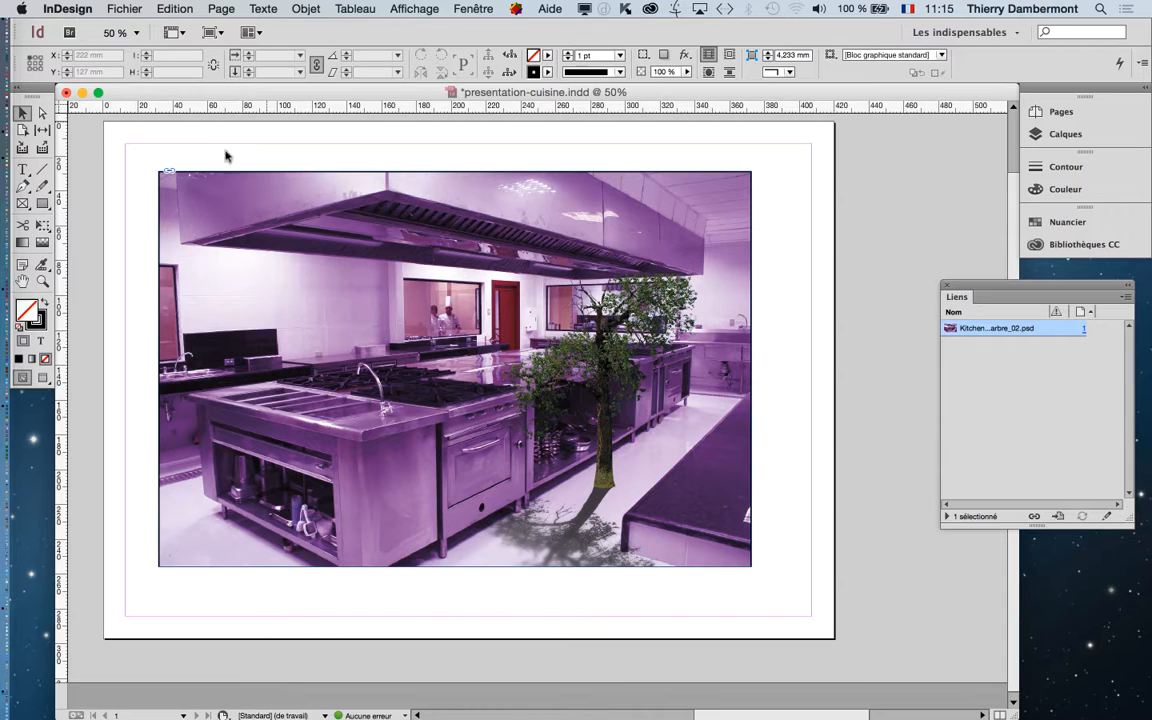
left_click(215, 200)
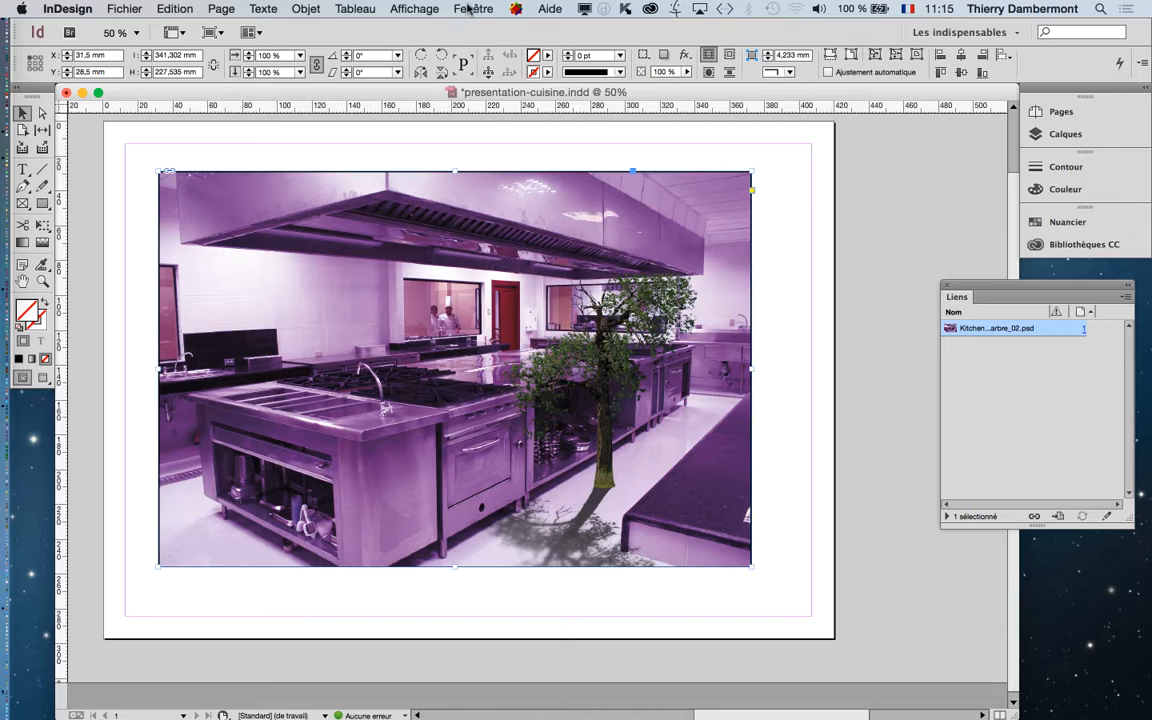
left_click(468, 9)
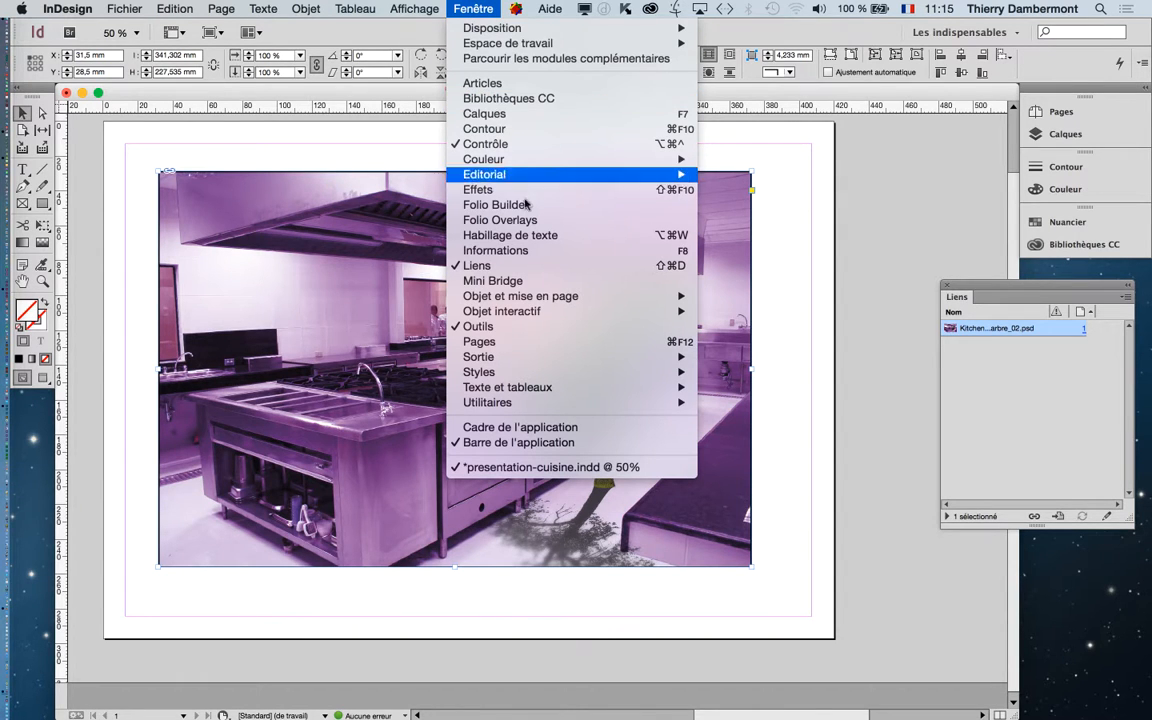
left_click(978, 286)
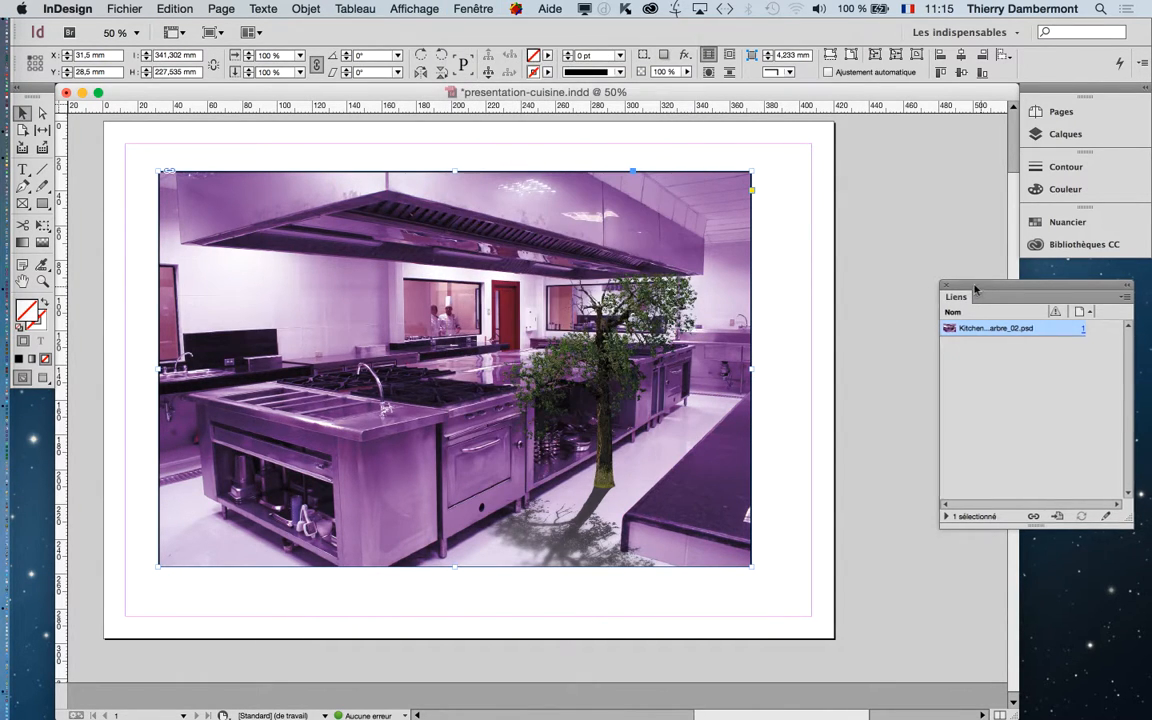
left_click_drag(978, 286, 800, 200)
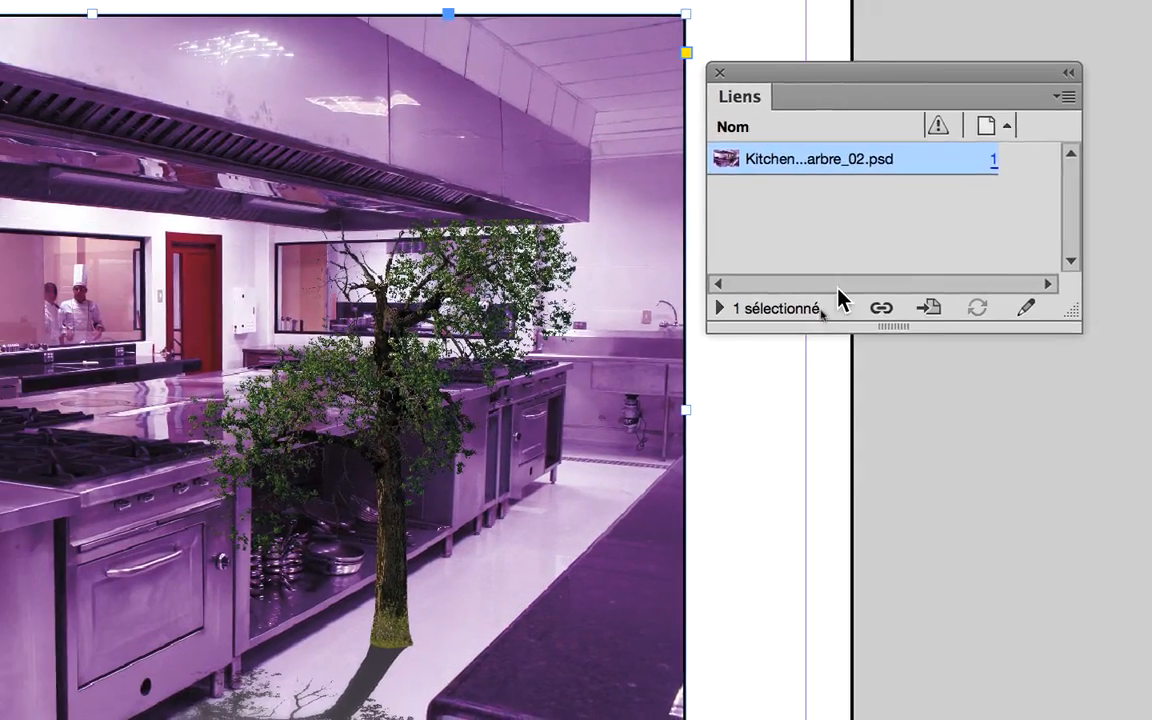
- Expand the link information for Kitchen_et_arbre_02.psd and lengthen the Links panel to show the actual and effective PPI
left_click(719, 308)
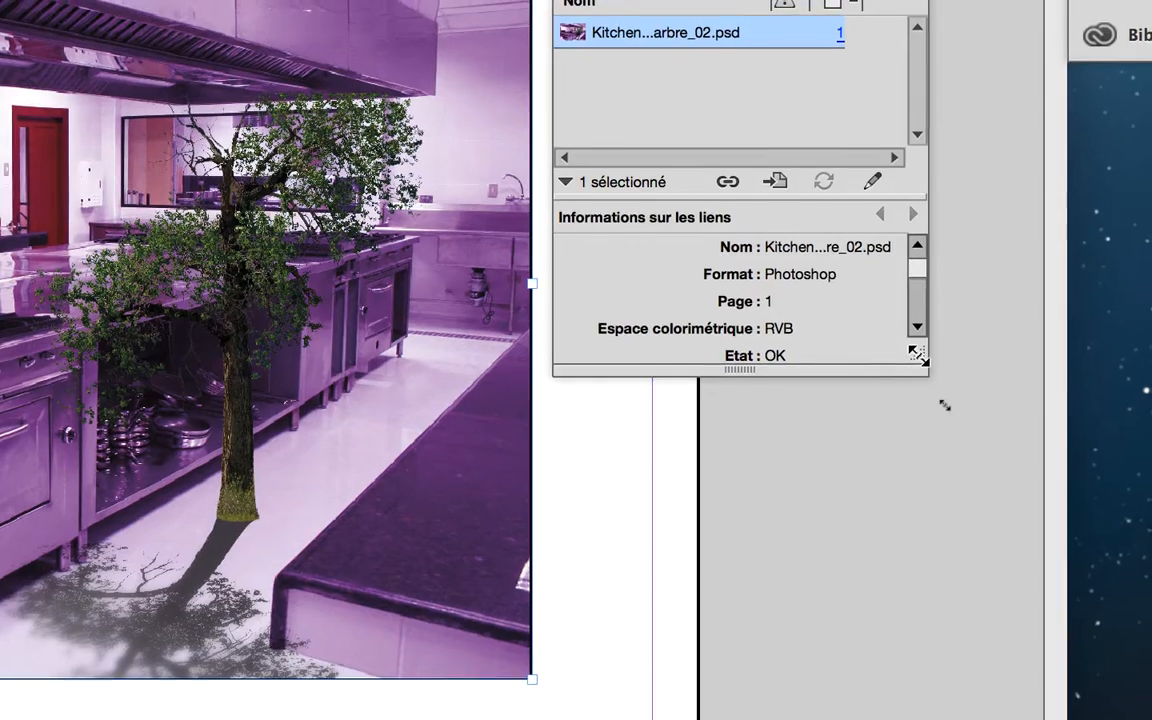
left_click_drag(918, 355, 938, 672)
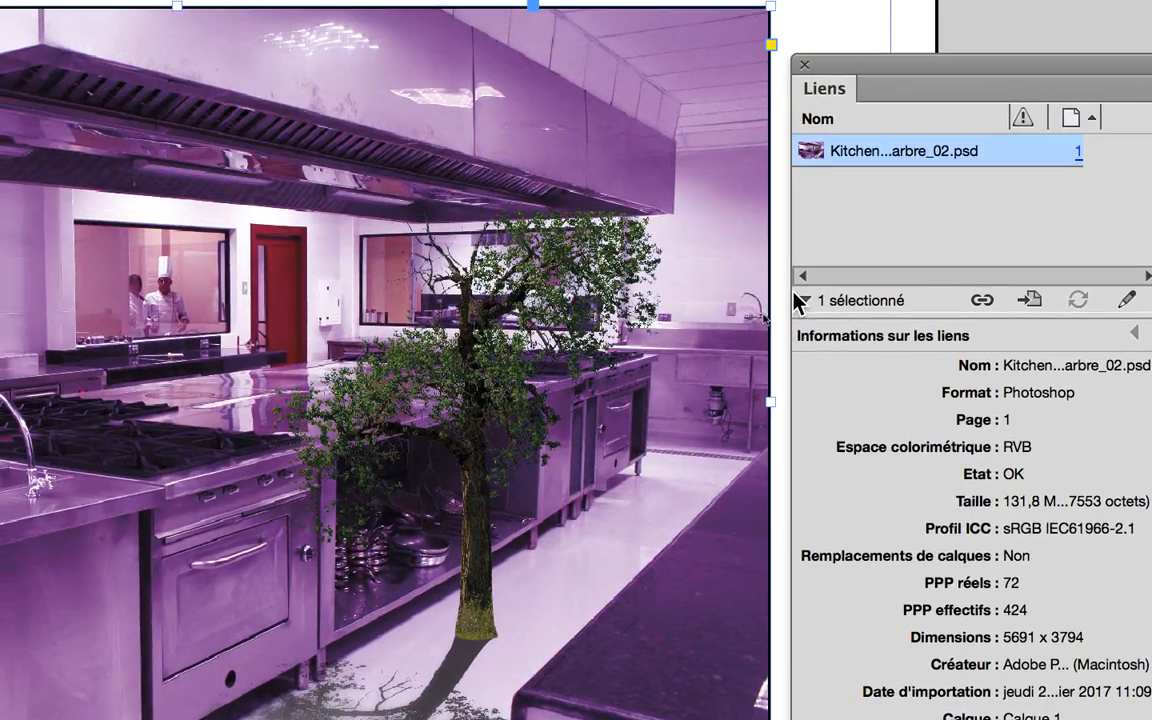
left_click(801, 300)
left_click(801, 300)
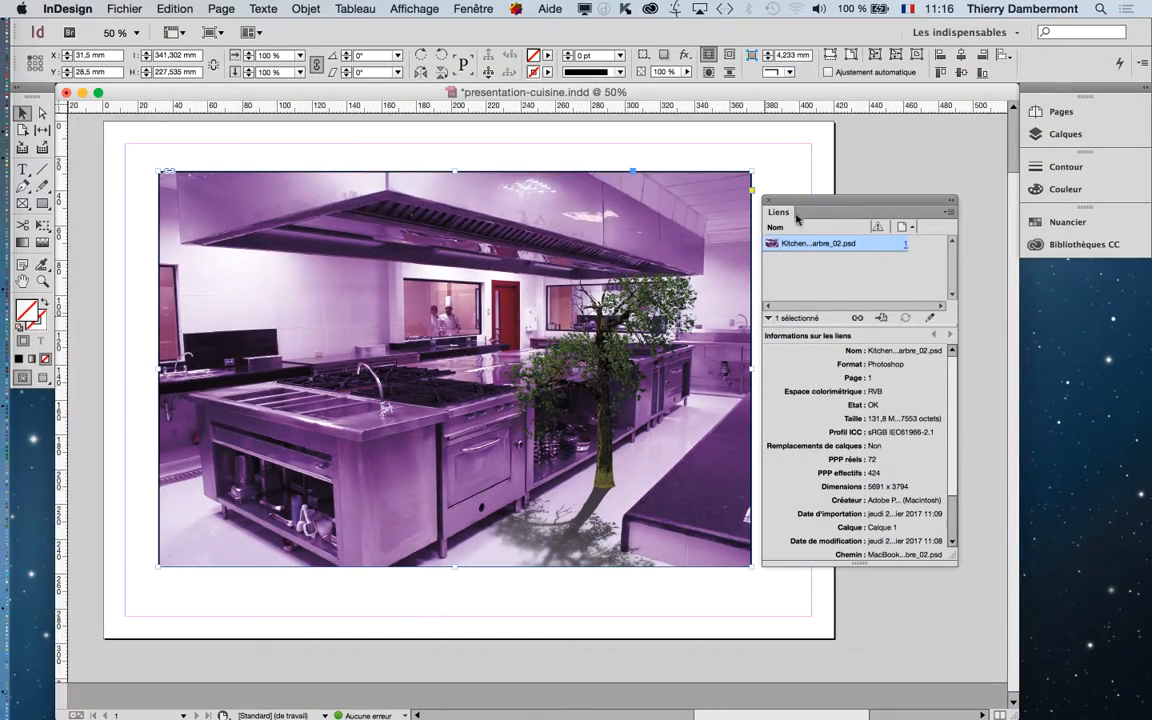
- Zoom the layout out to 25%, place the Links panel beside the page, and enlarge it to show the full link information
scroll(545, 213, "right", 3)
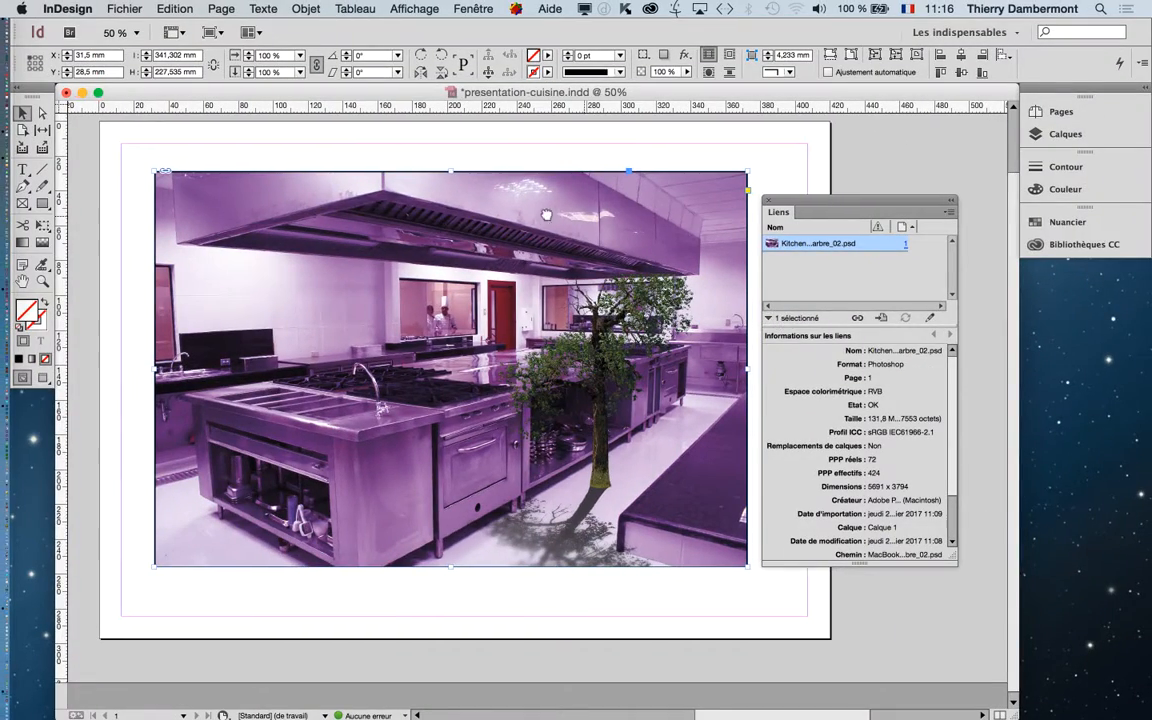
key("super+minus")
key("super+minus")
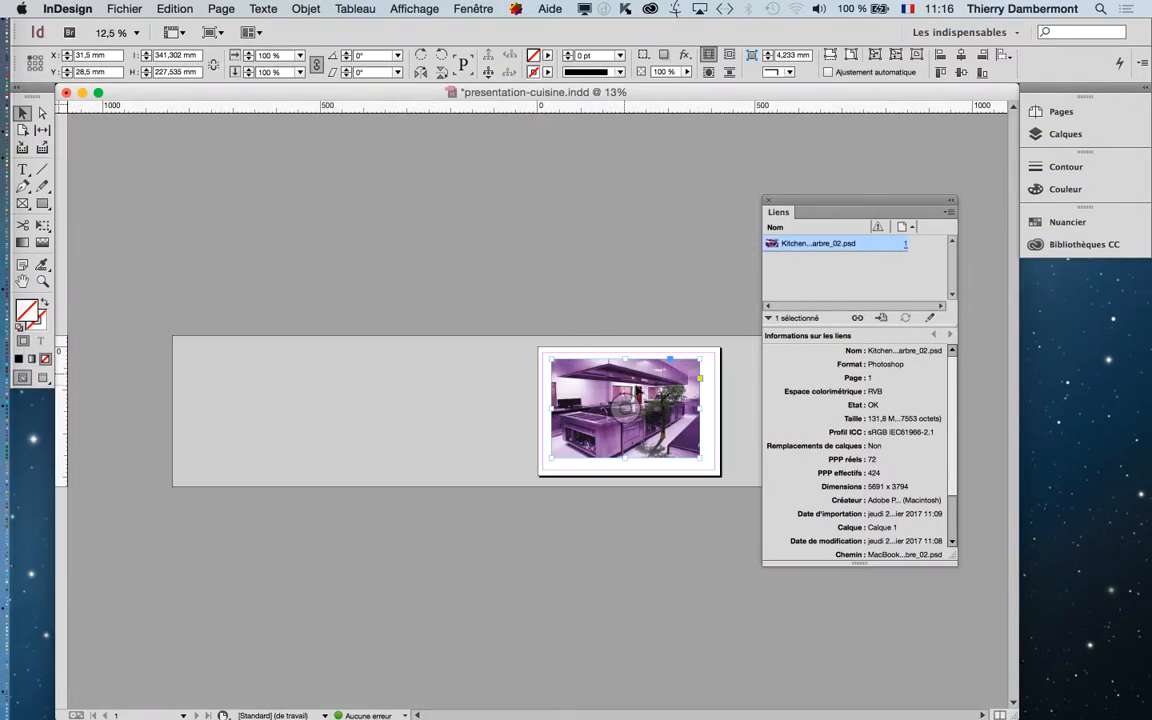
scroll(630, 382, "up", 2)
left_click_drag(628, 378, 260, 231)
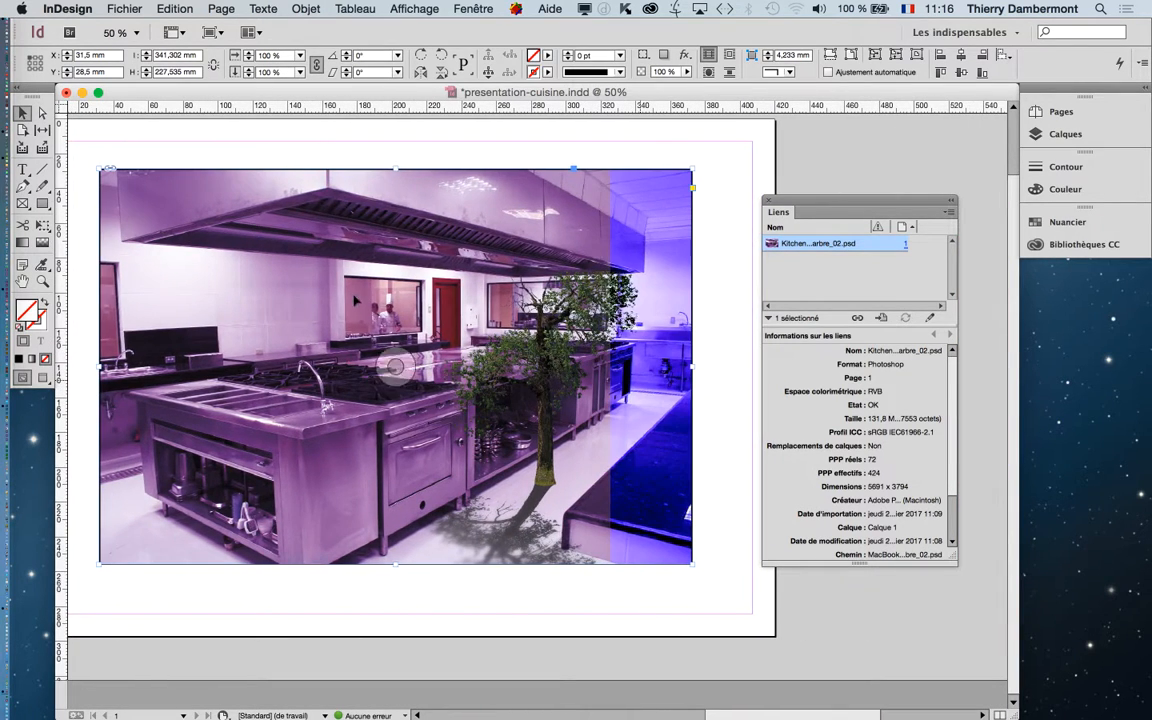
key("super+minus")
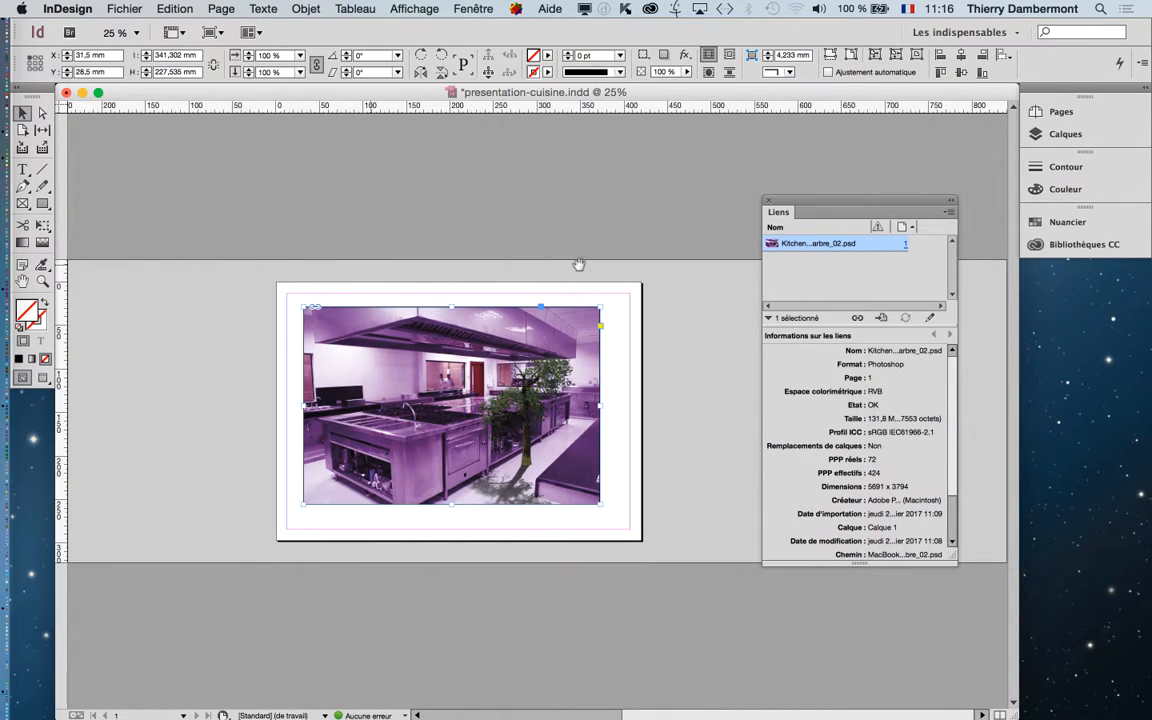
left_click_drag(803, 200, 707, 165)
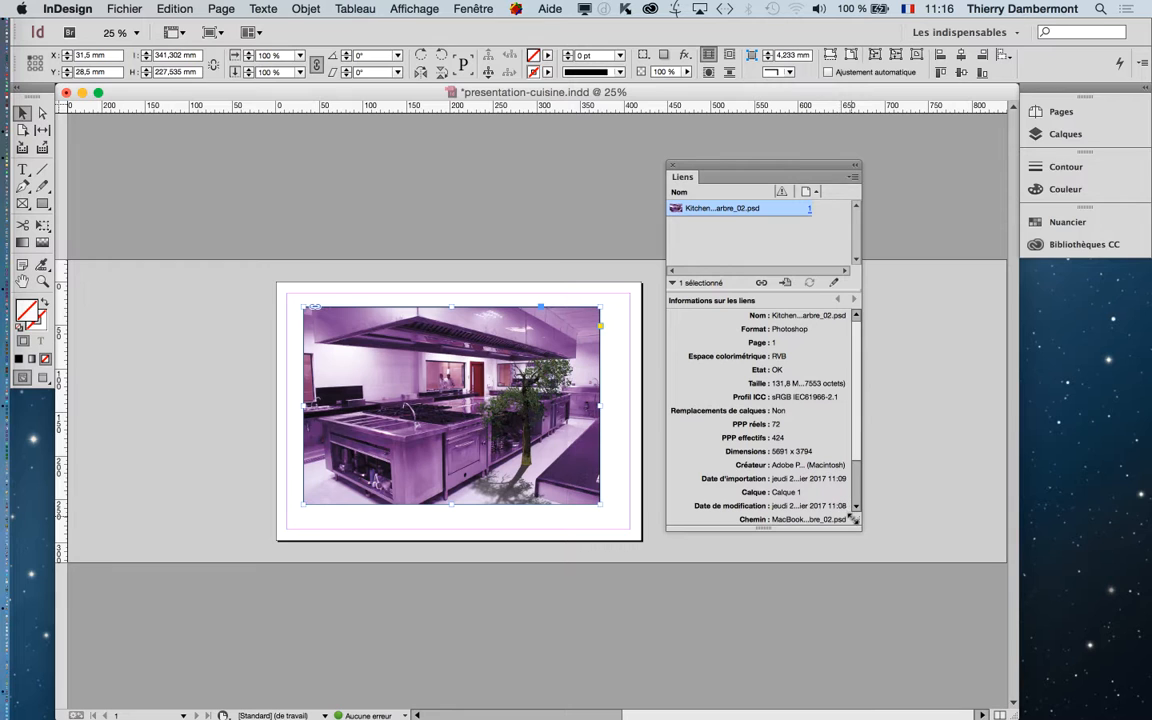
left_click_drag(857, 525, 1018, 641)
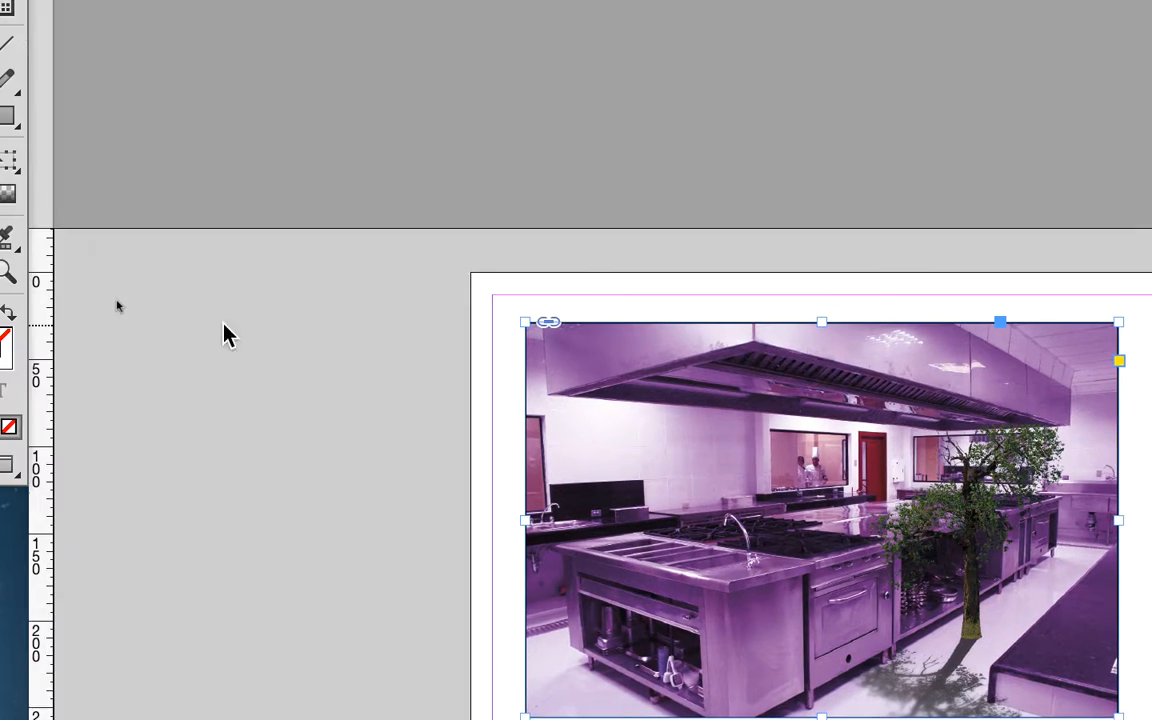
- Scale the picture proportionally with Free Transform, first much smaller and back up to nearly fill the page margins, to compare effective PPI
left_click(12, 168)
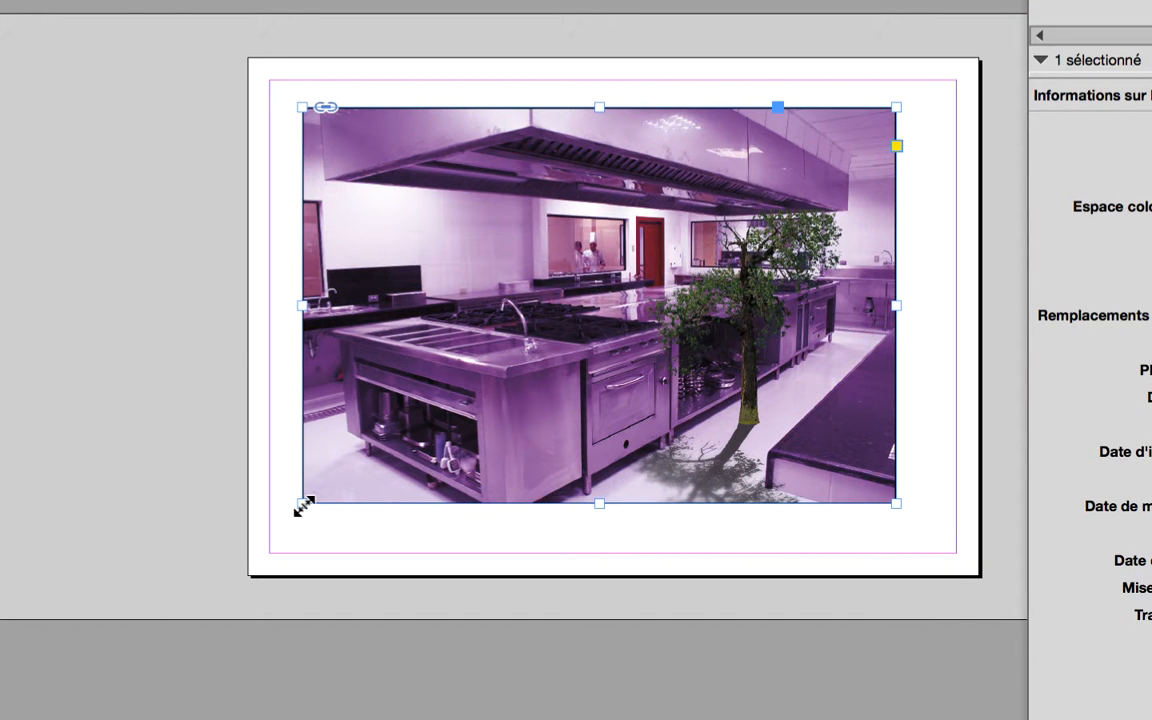
left_click_drag(303, 507, 506, 398)
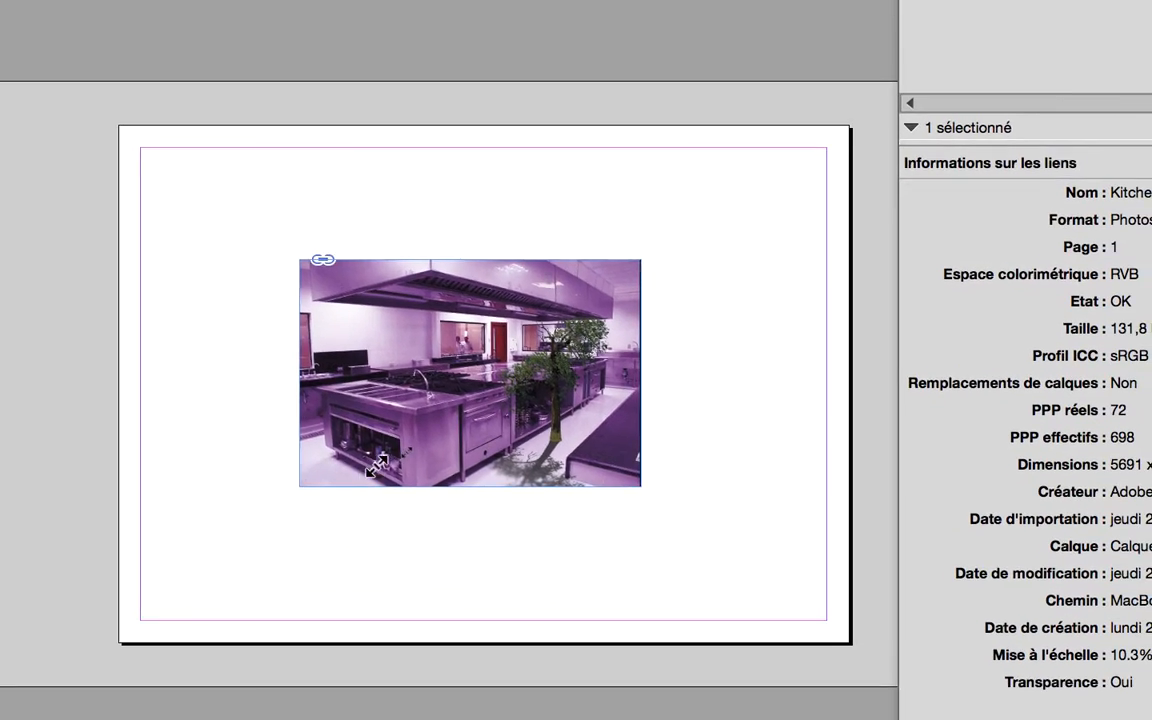
left_click_drag(378, 465, 405, 444)
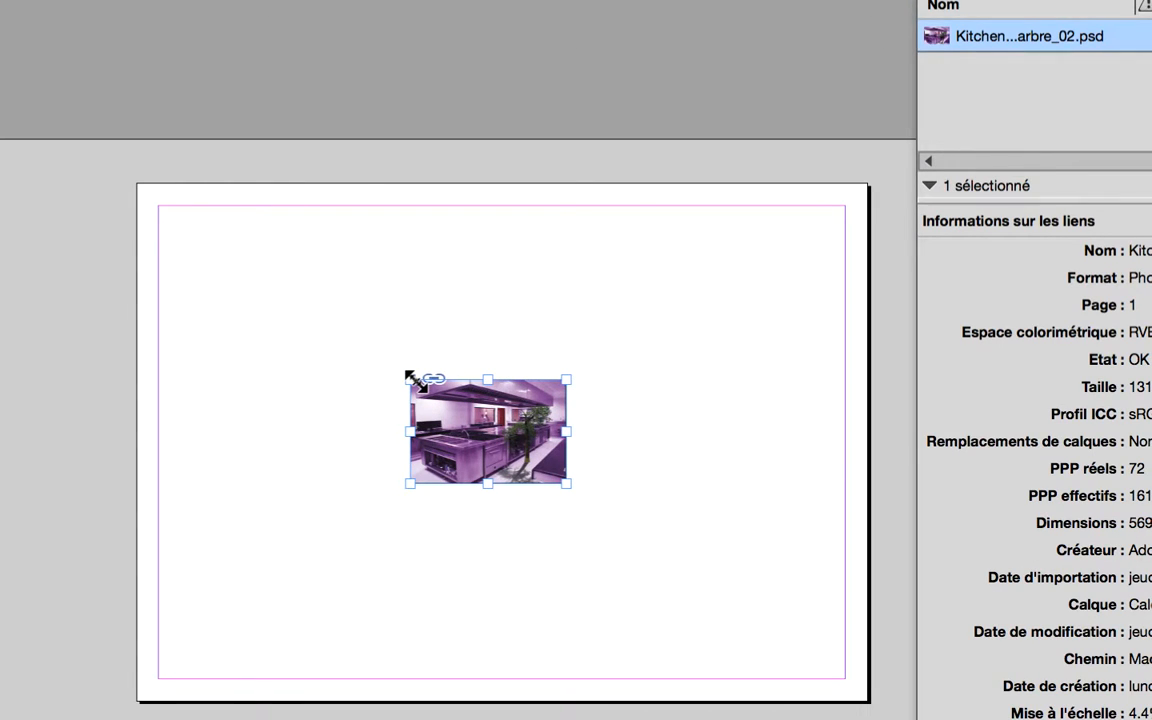
left_click_drag(414, 381, 195, 247)
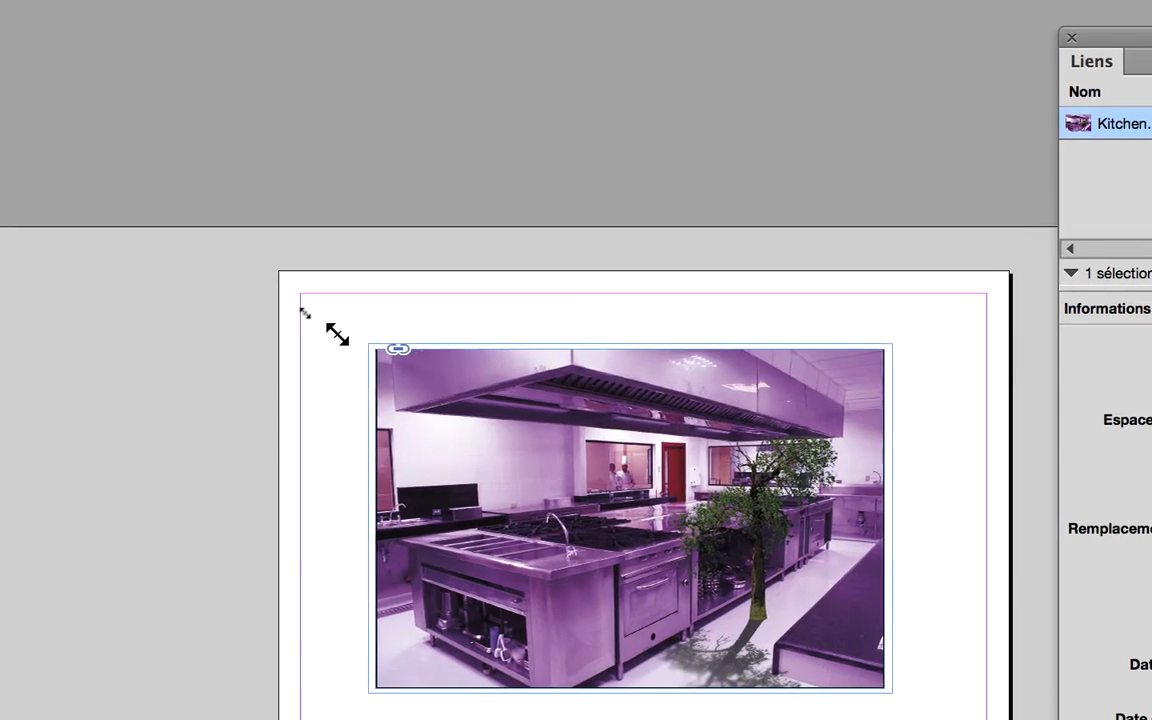
left_click_drag(337, 335, 334, 327)
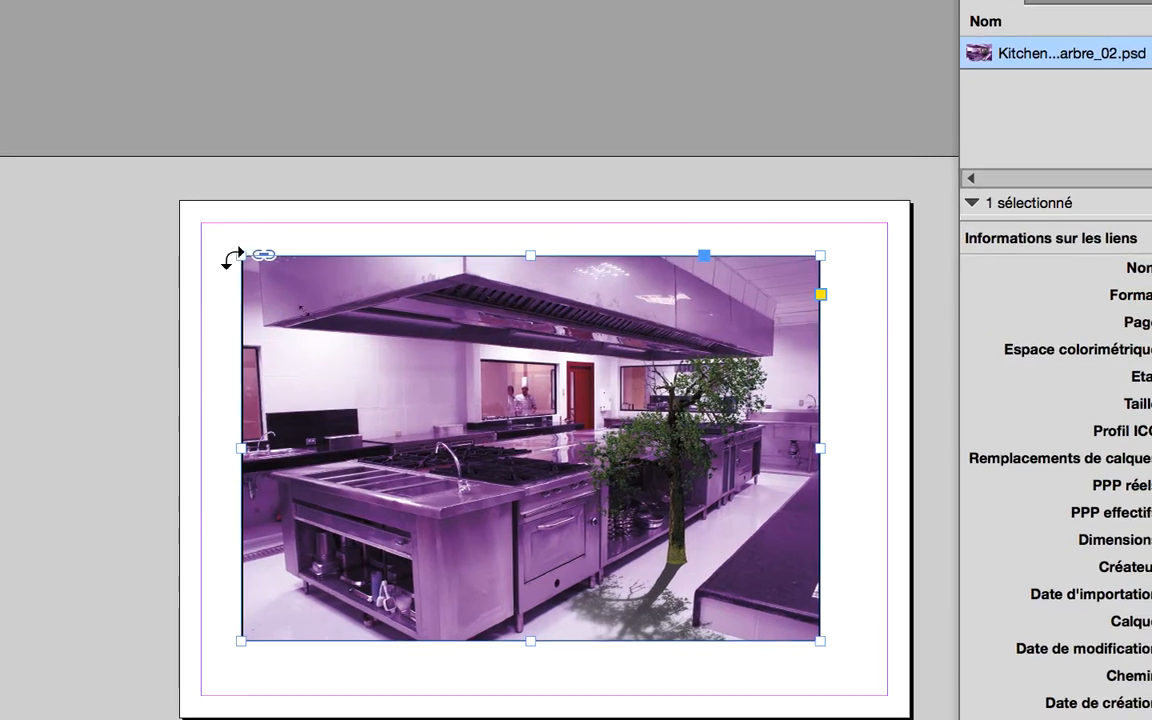
- Crop the picture frame from its left, right and top edges into an upright format around the tree
left_click_drag(262, 258, 499, 299)
left_click_drag(349, 281, 350, 282)
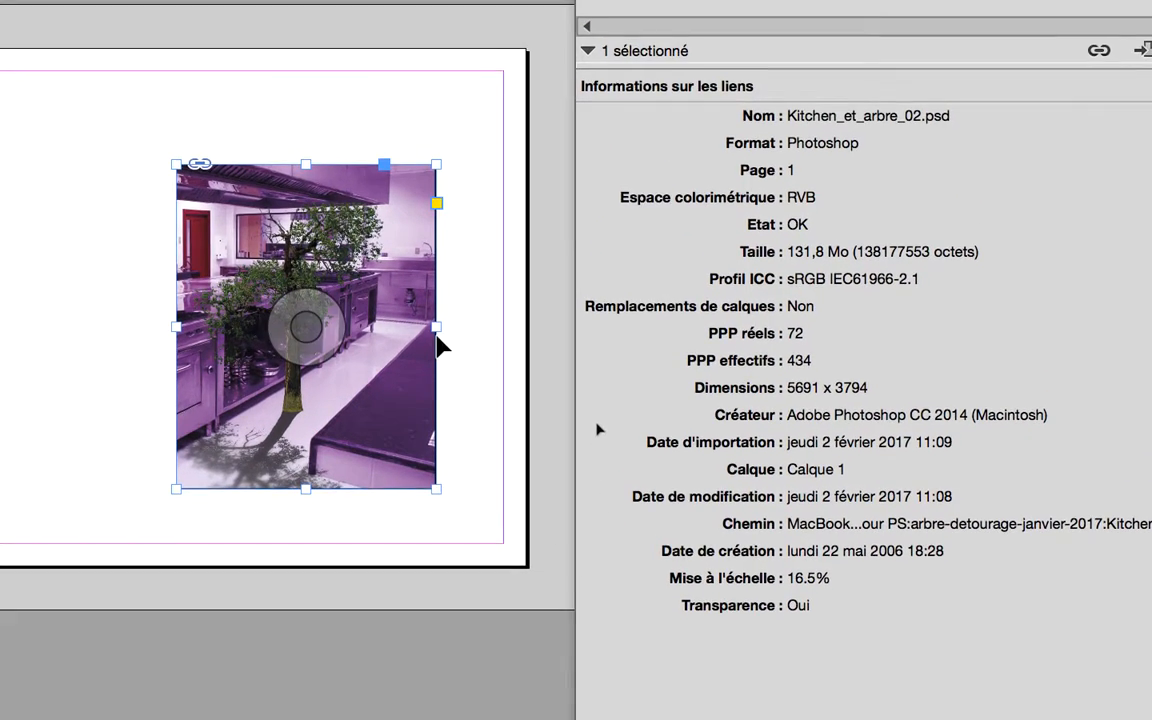
left_click_drag(430, 298, 422, 331)
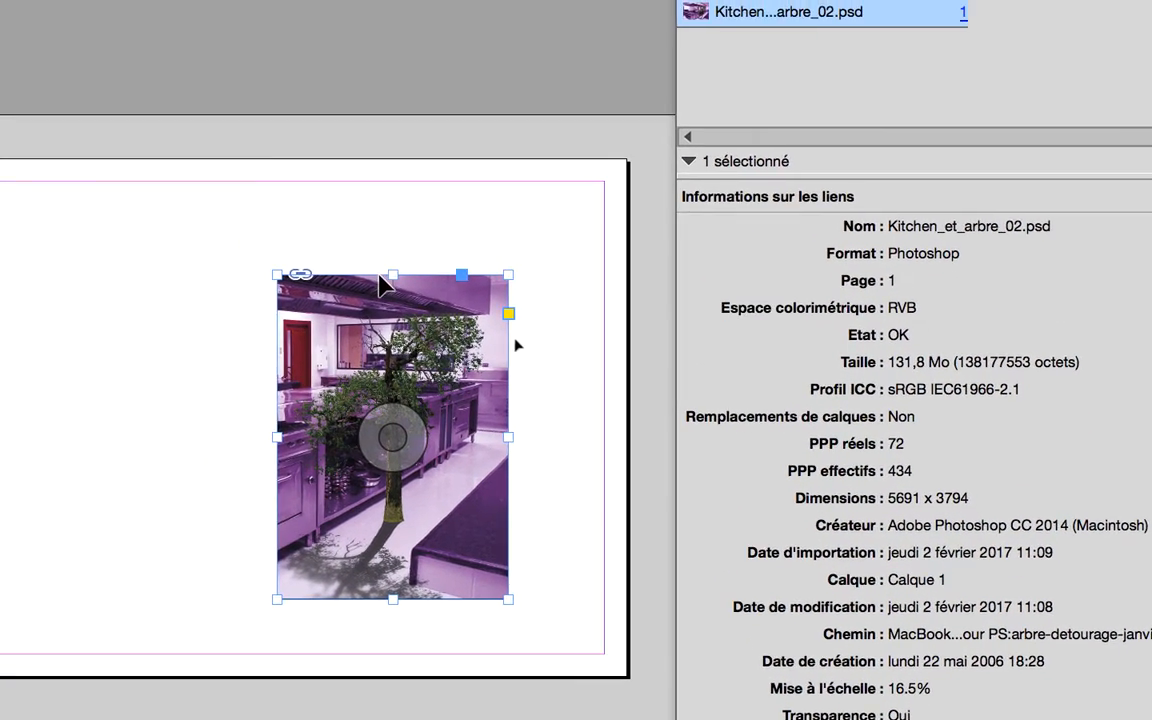
left_click_drag(236, 183, 245, 198)
left_click_drag(347, 283, 347, 282)
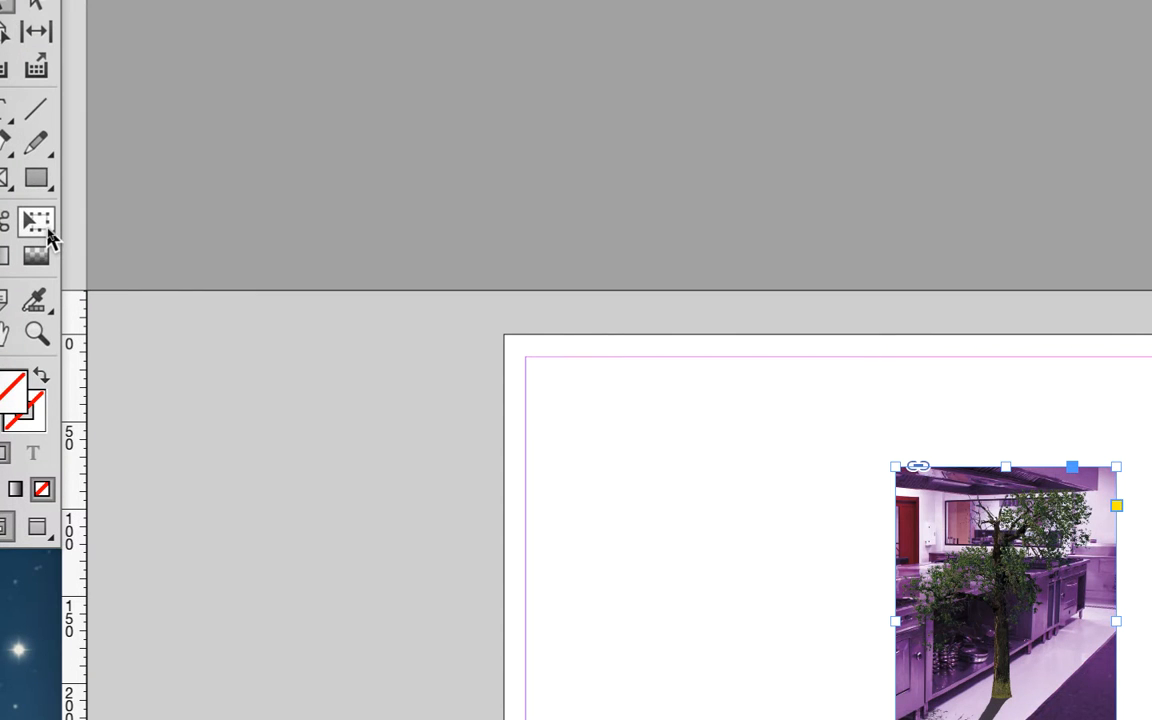
- Enlarge the cropped picture proportionally with Free Transform to about 235 × 328 mm, so that it exceeds the page height
left_click(47, 231)
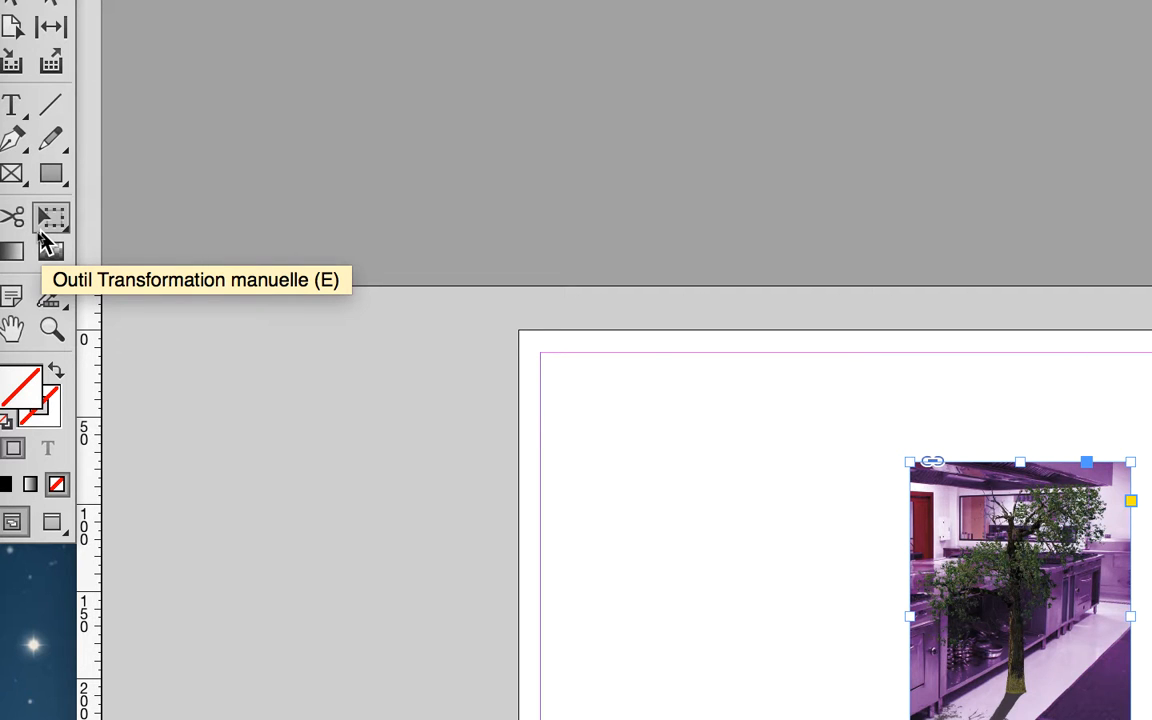
left_click(39, 229)
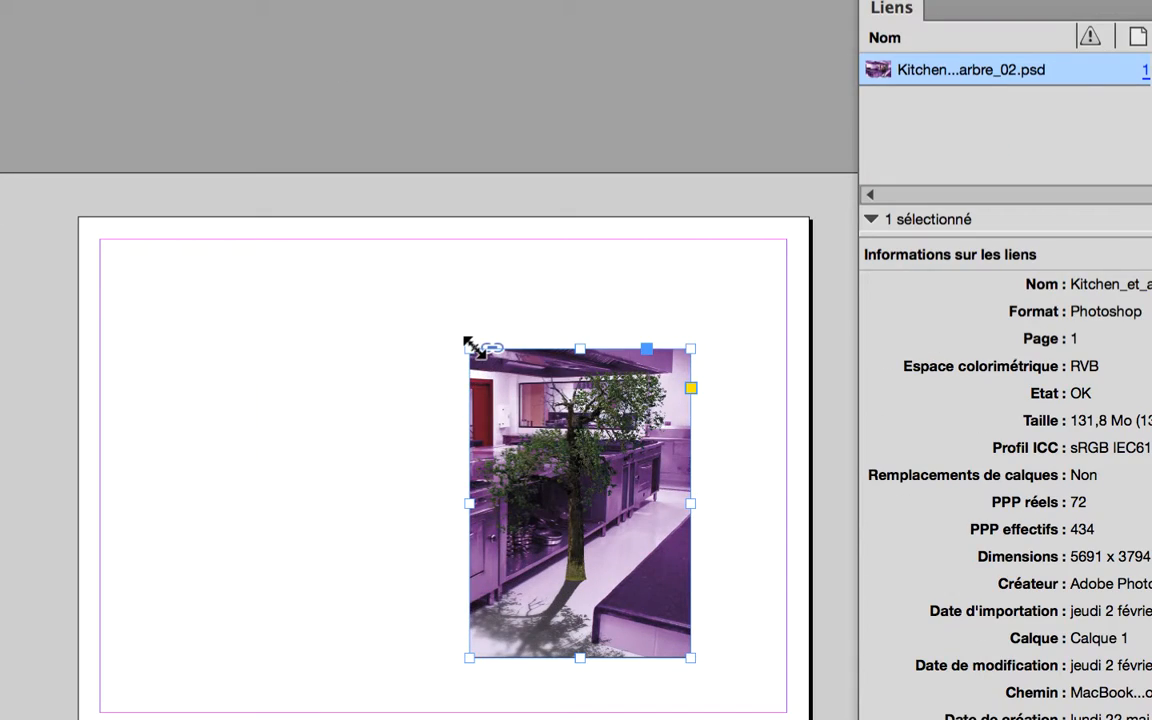
left_click_drag(467, 345, 295, 236)
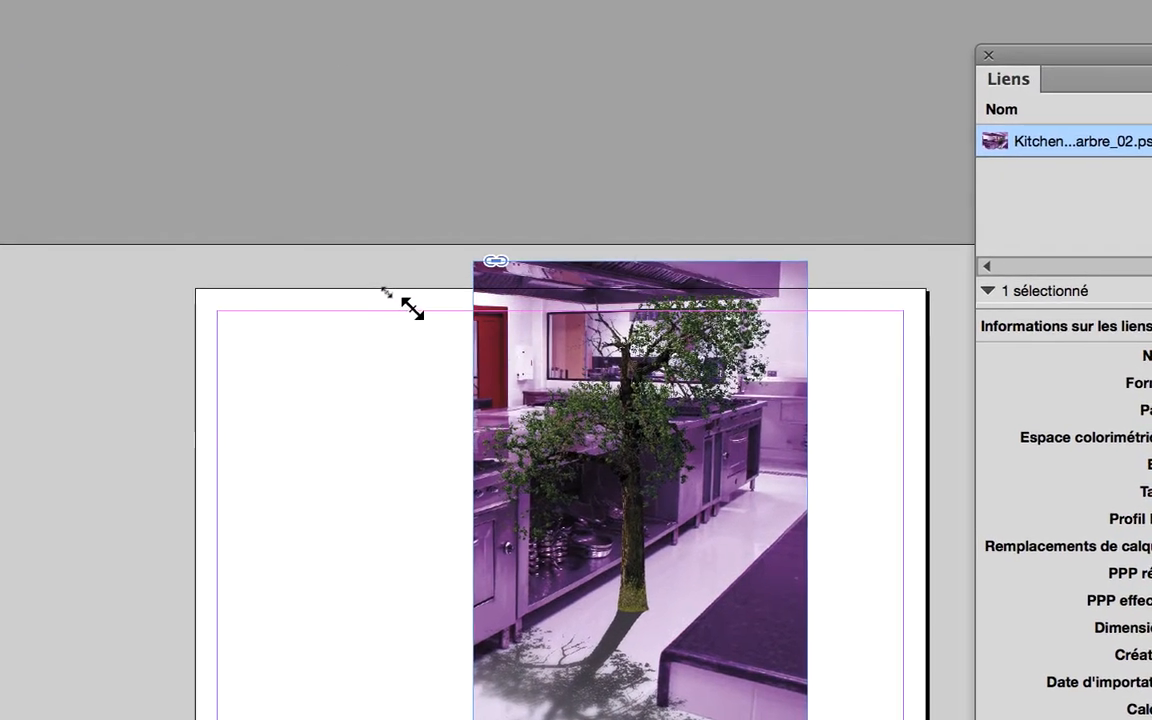
left_click_drag(412, 308, 428, 315)
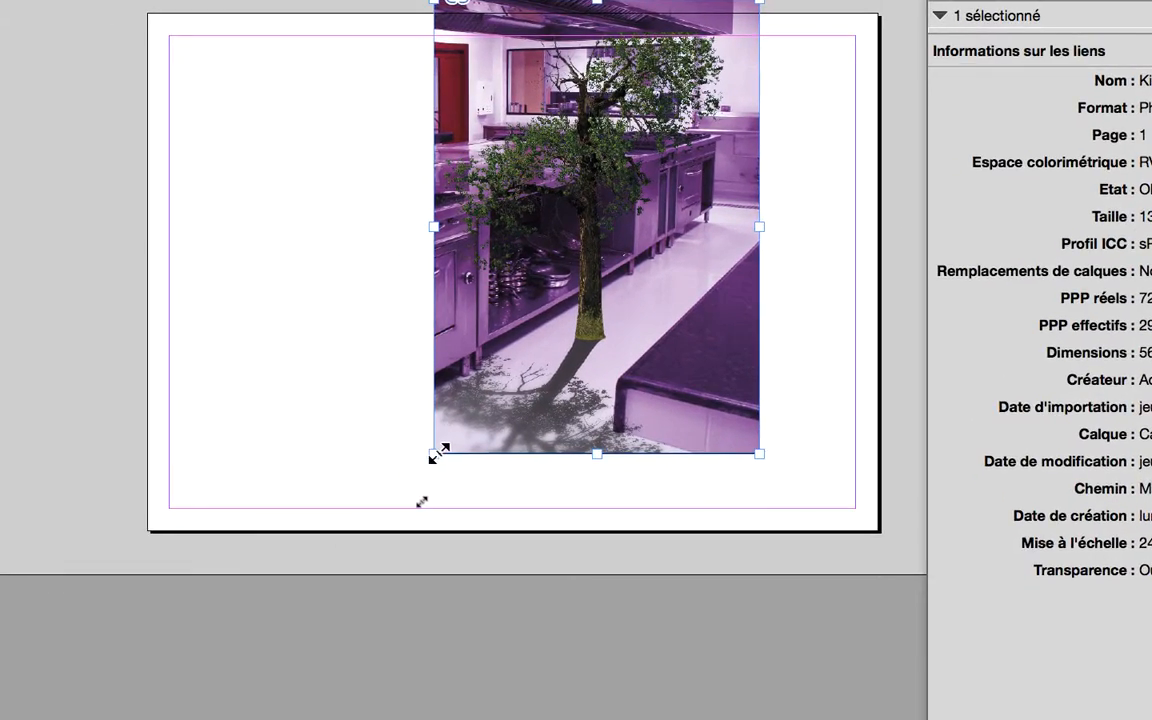
left_click_drag(437, 606, 339, 678)
left_click_drag(403, 480, 399, 481)
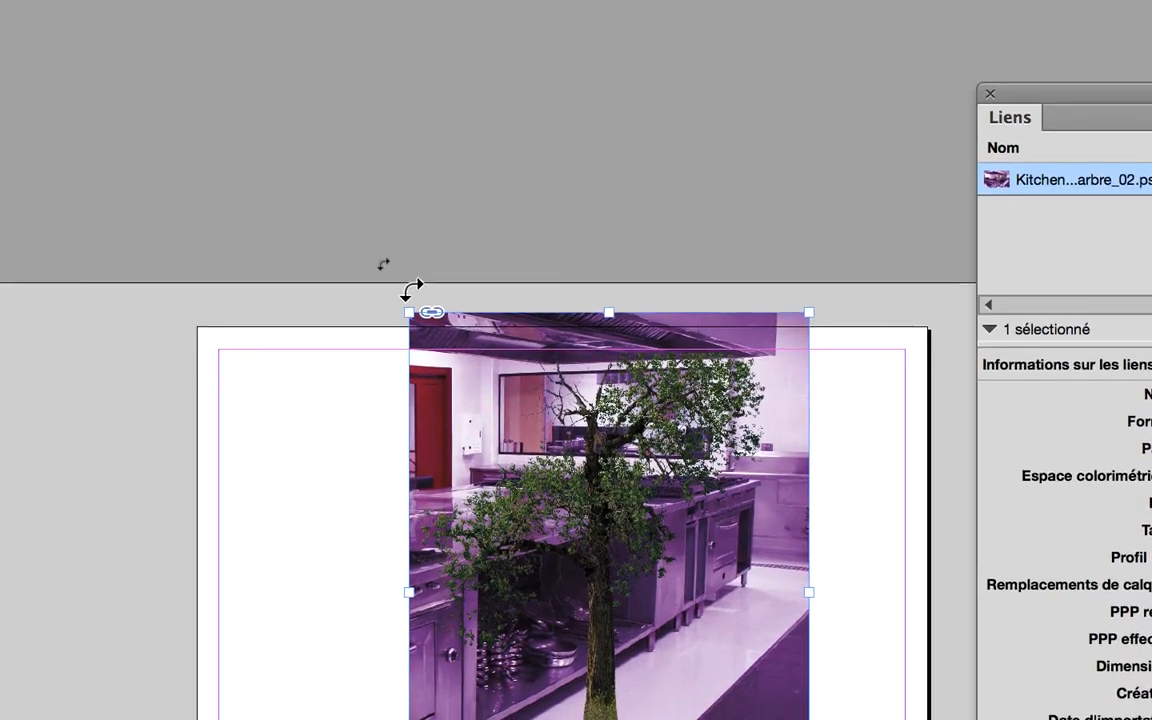
left_click_drag(411, 300, 404, 289)
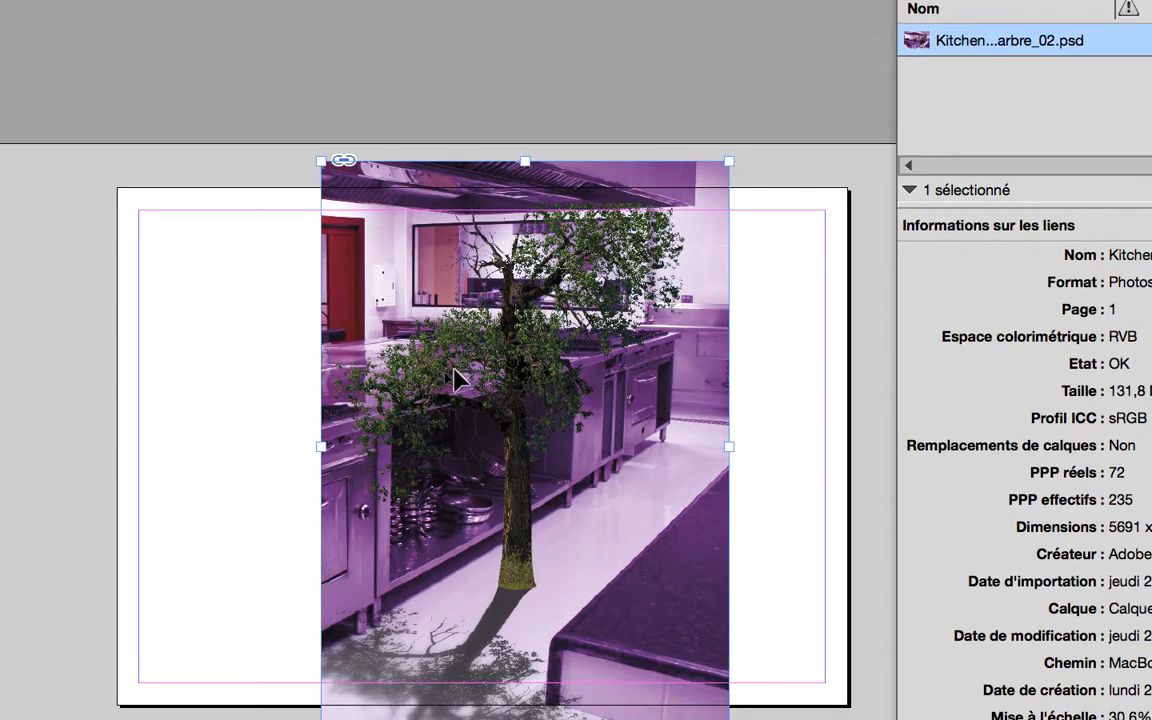
- Move the picture onto the left half of the page and scale it to about 224 × 314 mm, overlapping the outer page edges
left_click_drag(455, 378, 252, 372)
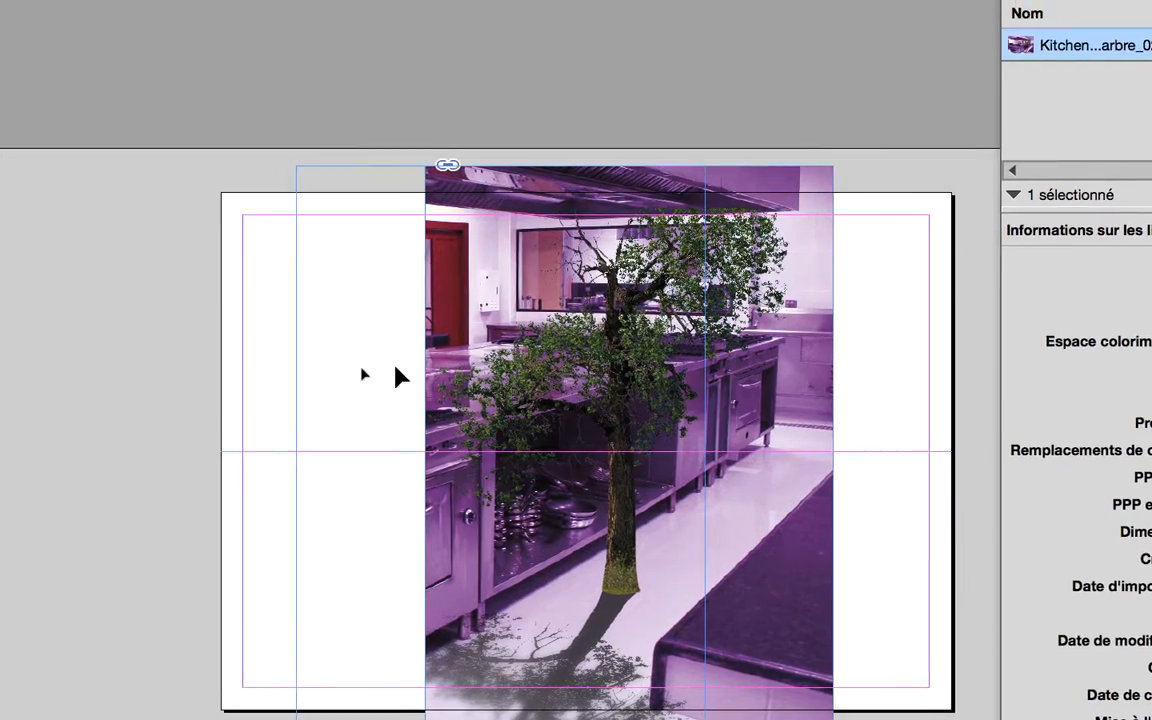
left_click_drag(385, 377, 372, 378)
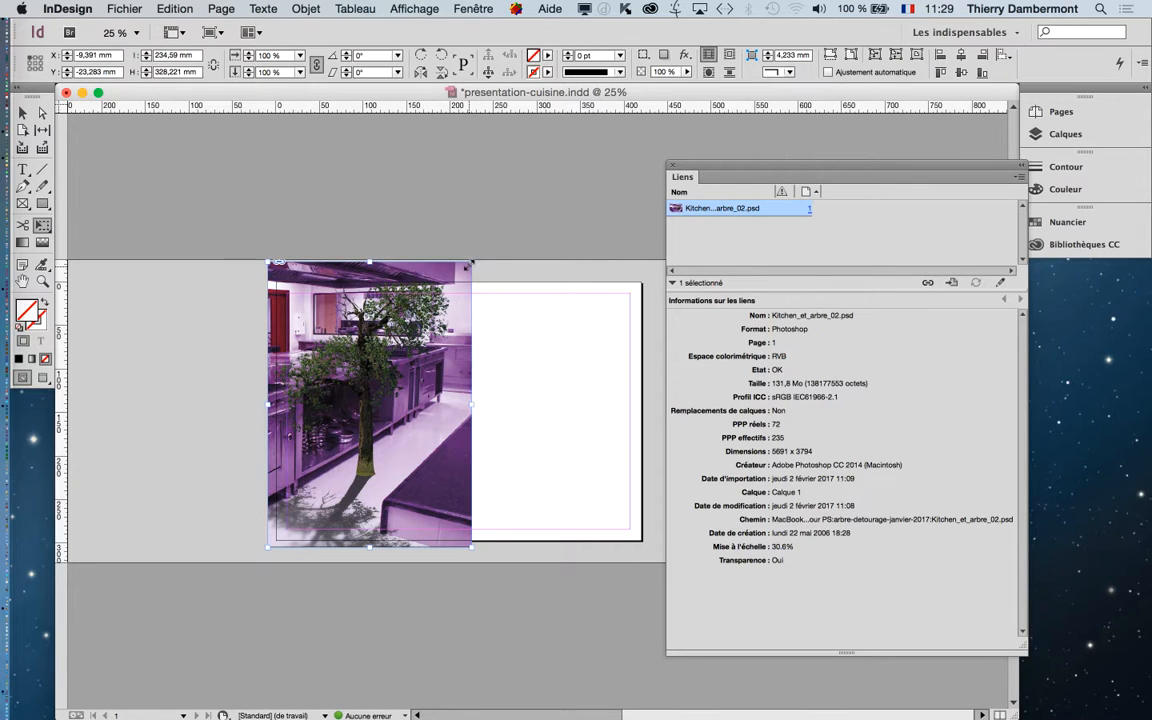
left_click_drag(465, 266, 460, 277)
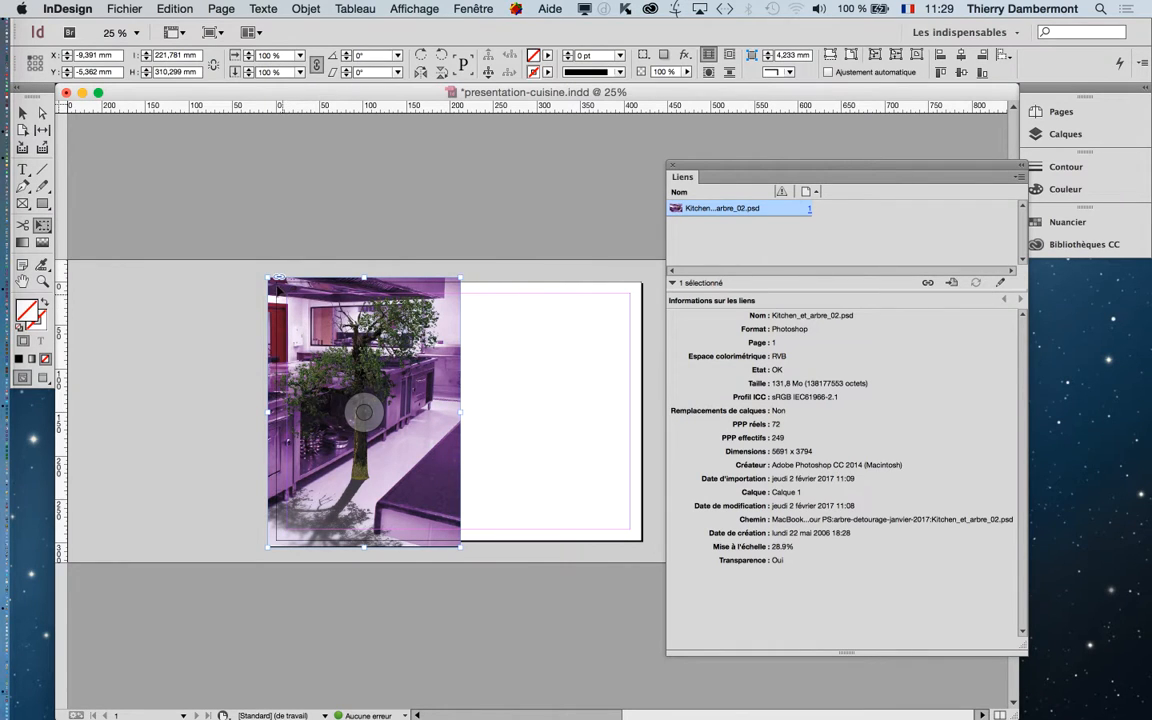
left_click_drag(267, 277, 259, 278)
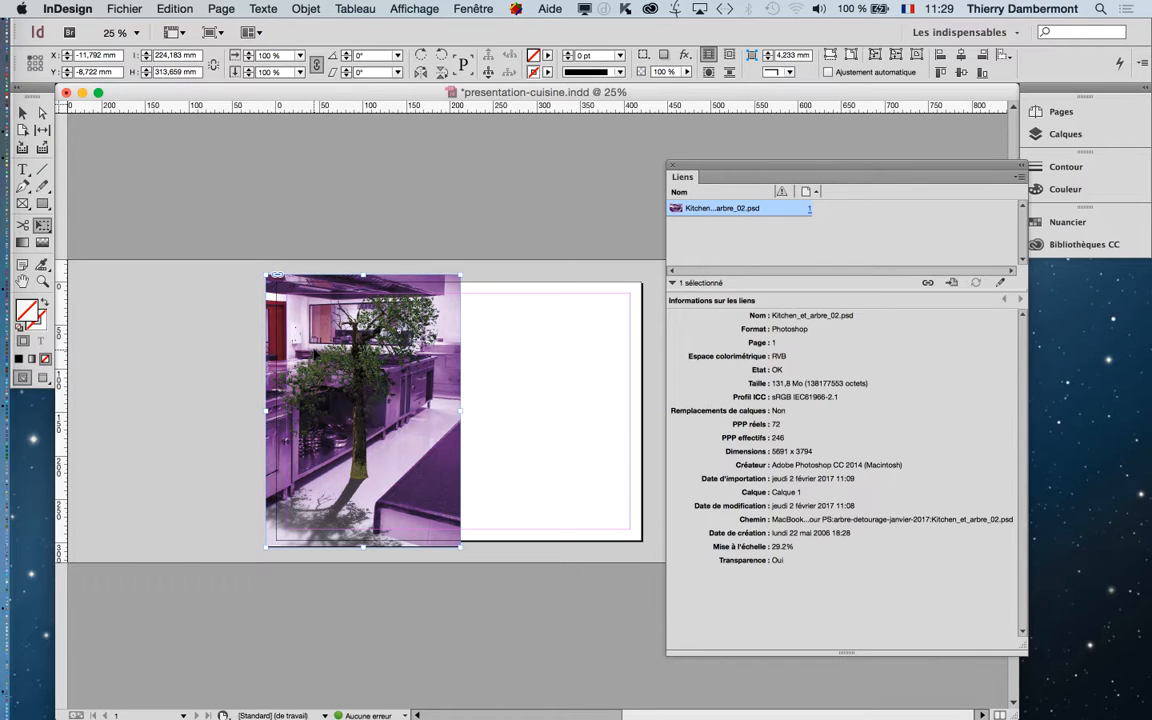
left_click_drag(314, 352, 320, 354)
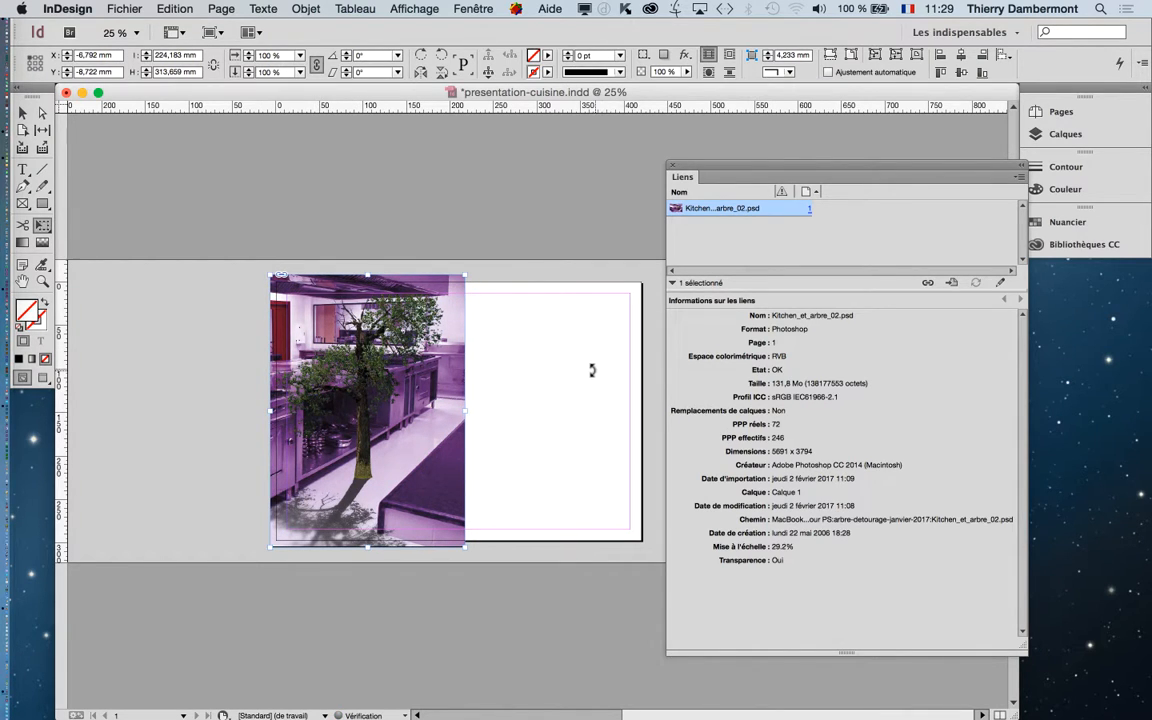